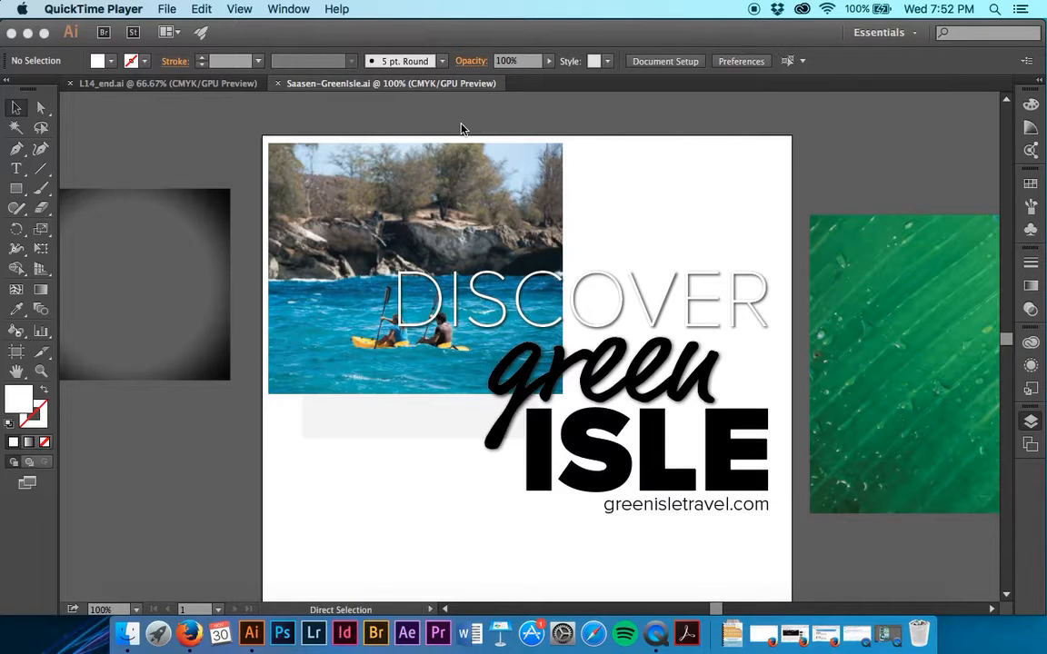
- Select the linked Kayak.jpg picture on the artboard and mask it to its own bounds
click(461, 191)
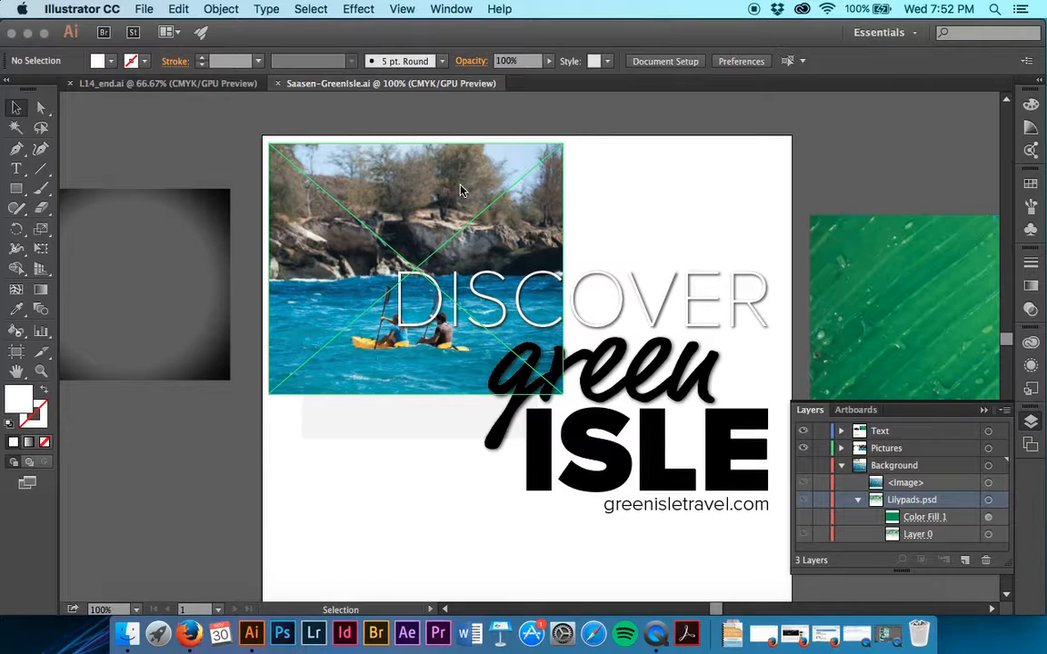
click(343, 183)
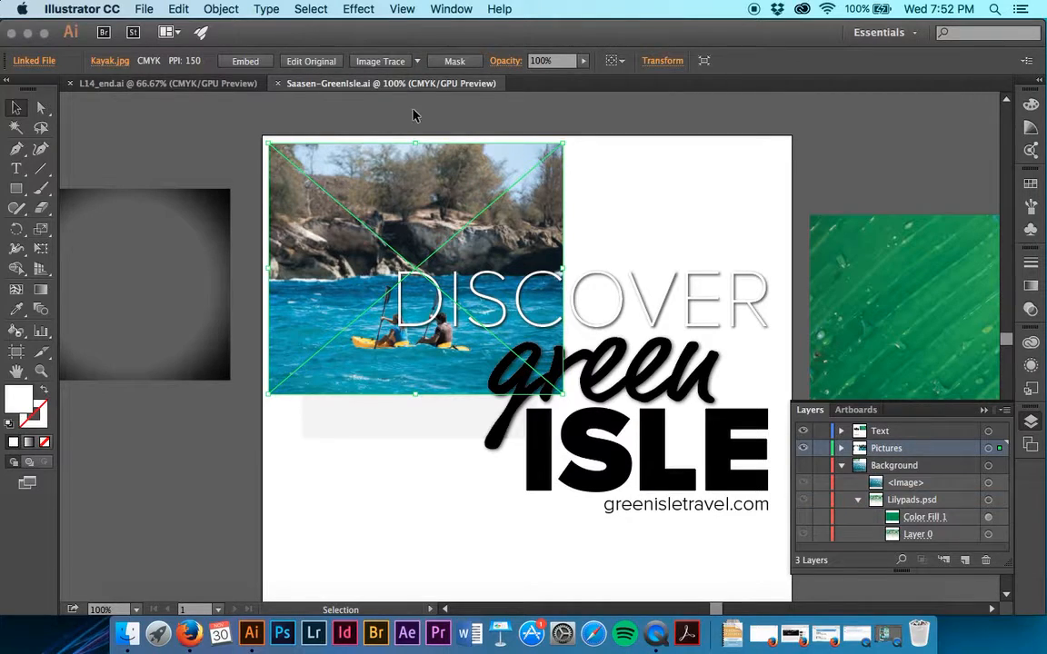
click(449, 68)
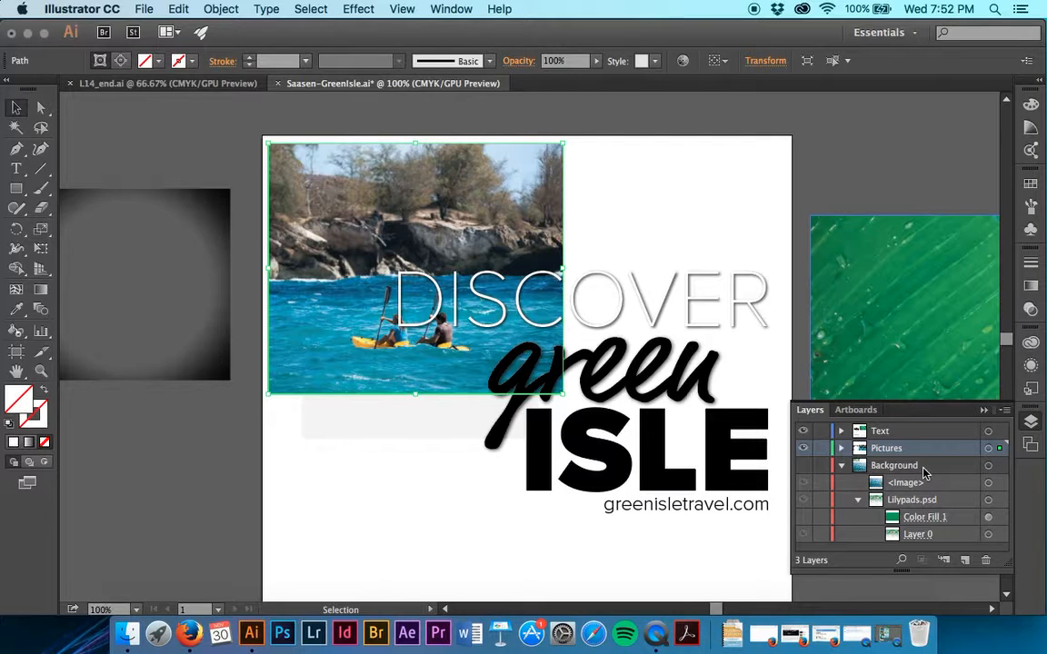
- Locate the kayak mask in the layer hierarchy and examine the clip group's clipping path and linked image
click(902, 561)
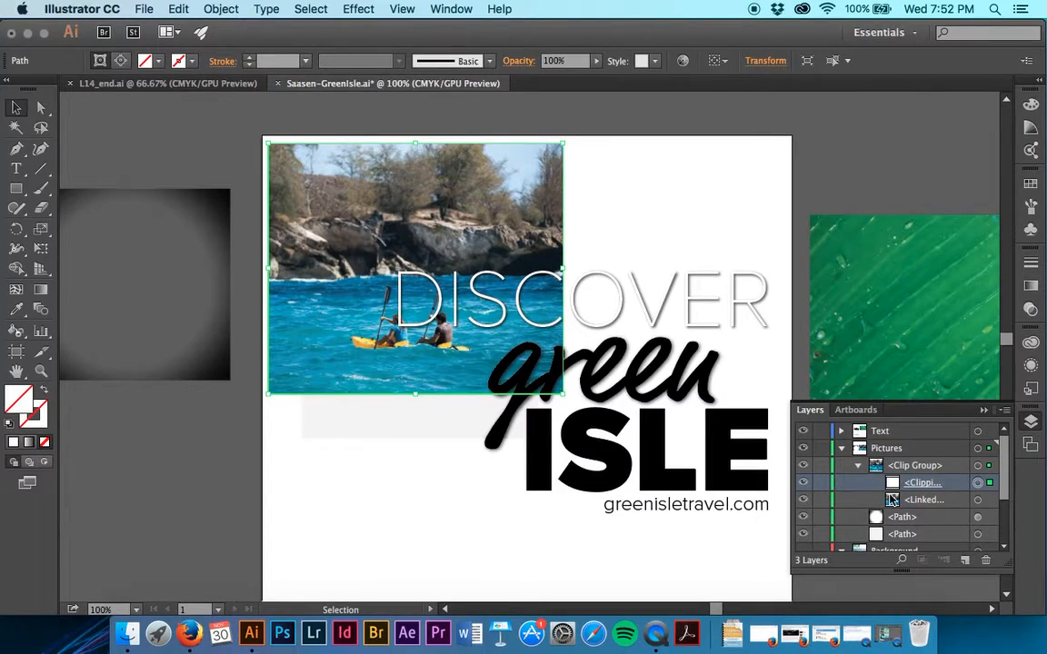
click(803, 485)
click(803, 485)
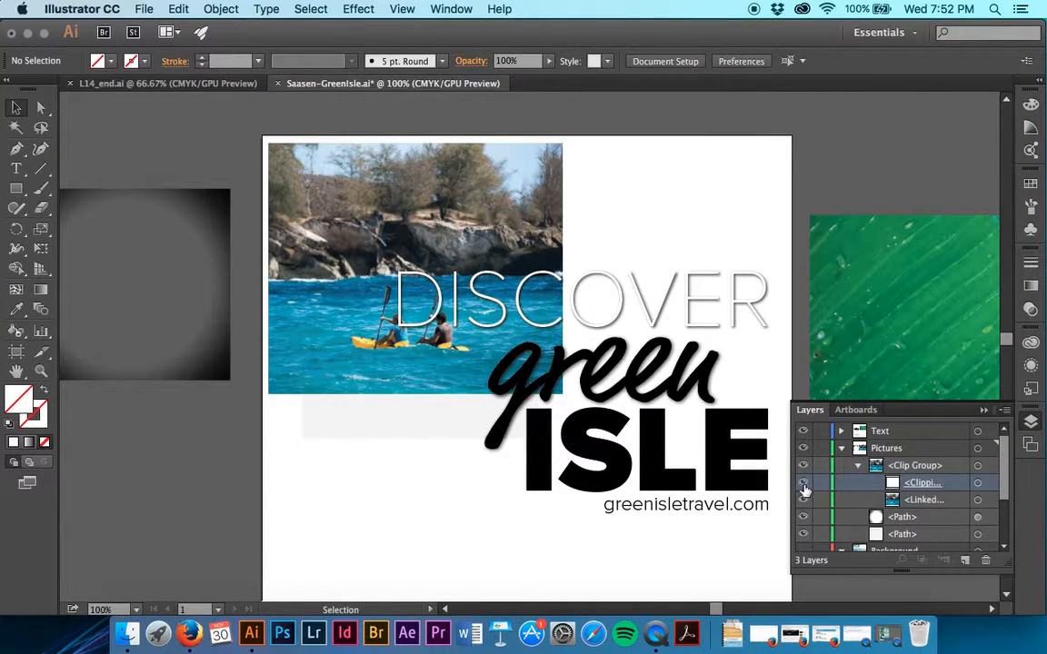
click(951, 507)
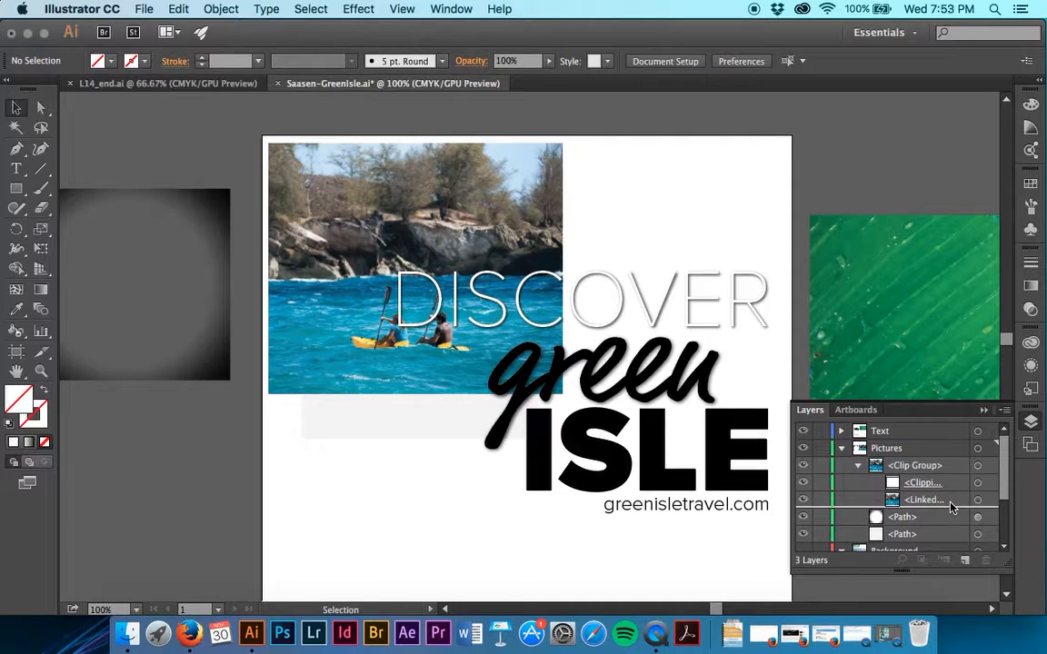
drag(951, 507, 942, 478)
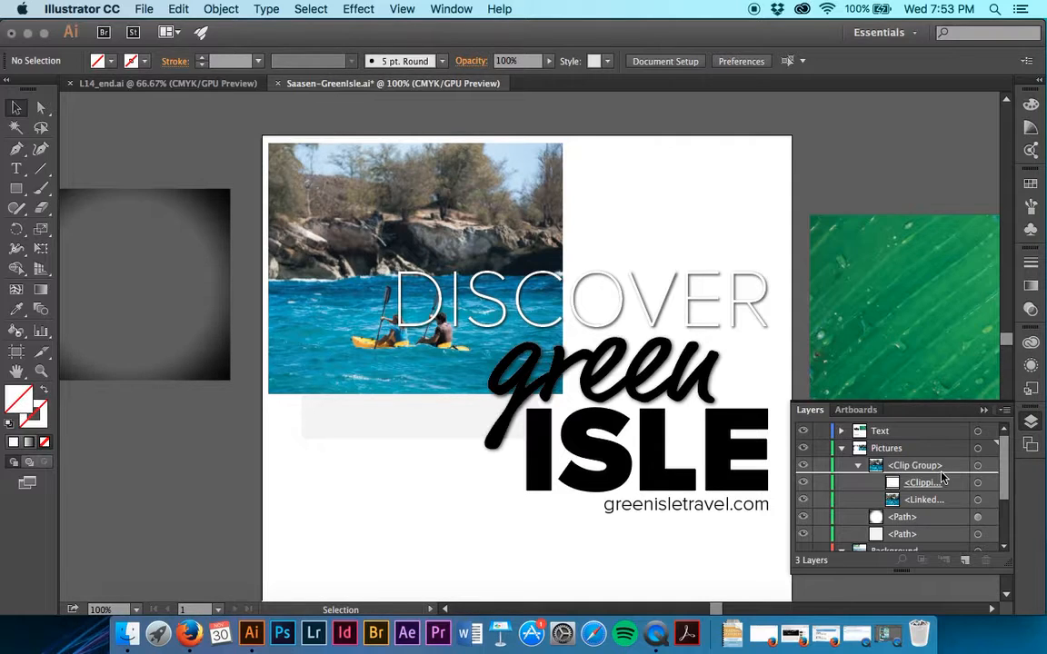
click(948, 468)
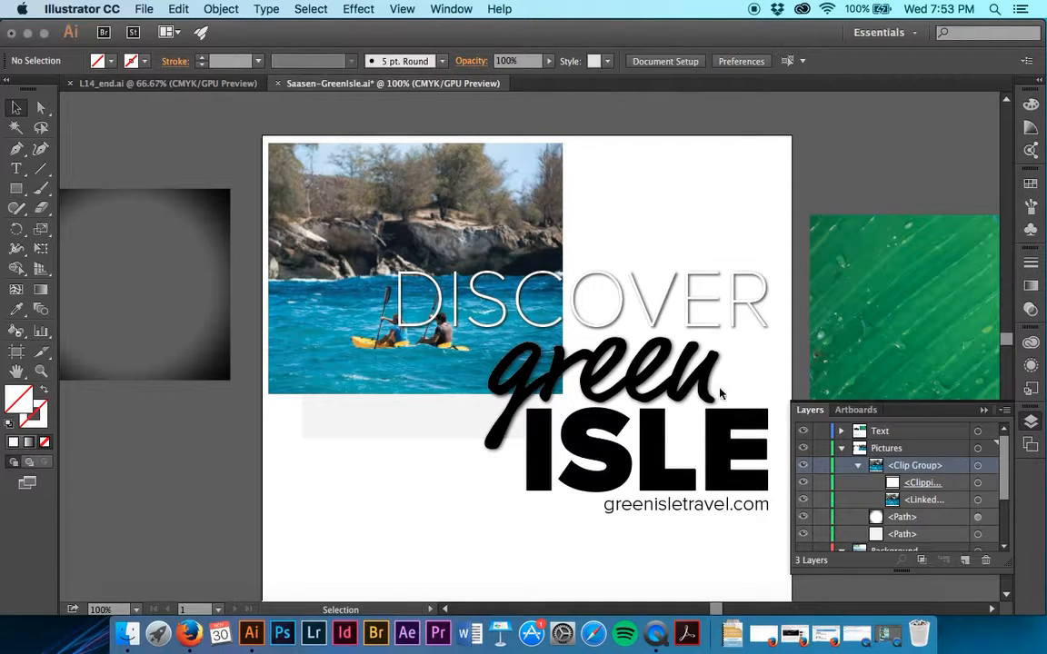
- Edit the kayak clip group's clipping path in Outline view, lowering its top edge to a height of about 3.25 in, and return to preview
click(439, 357)
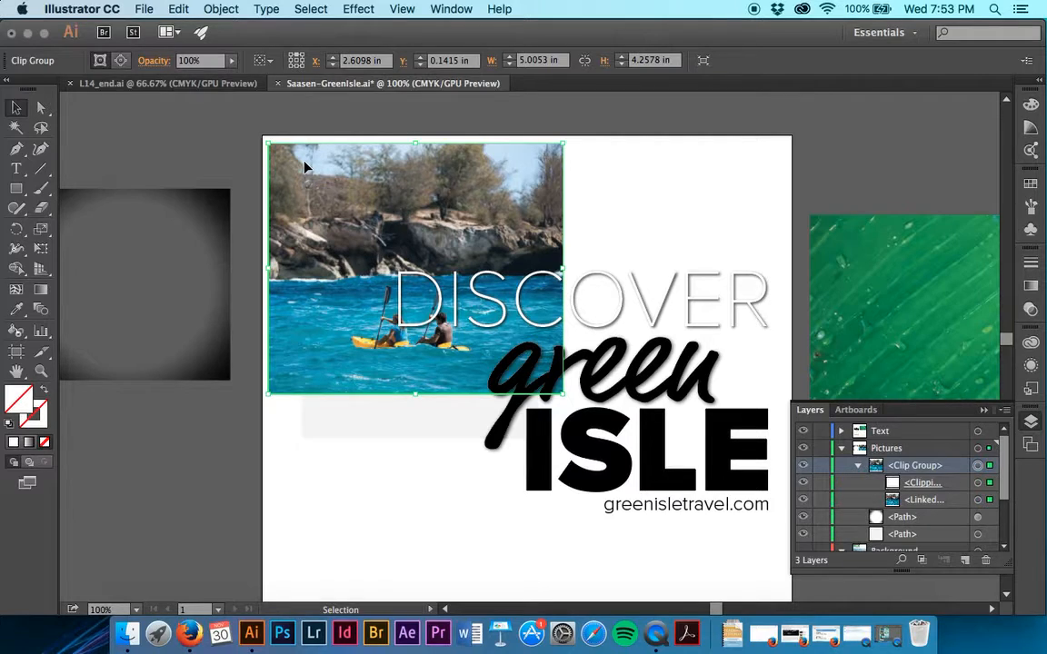
click(120, 62)
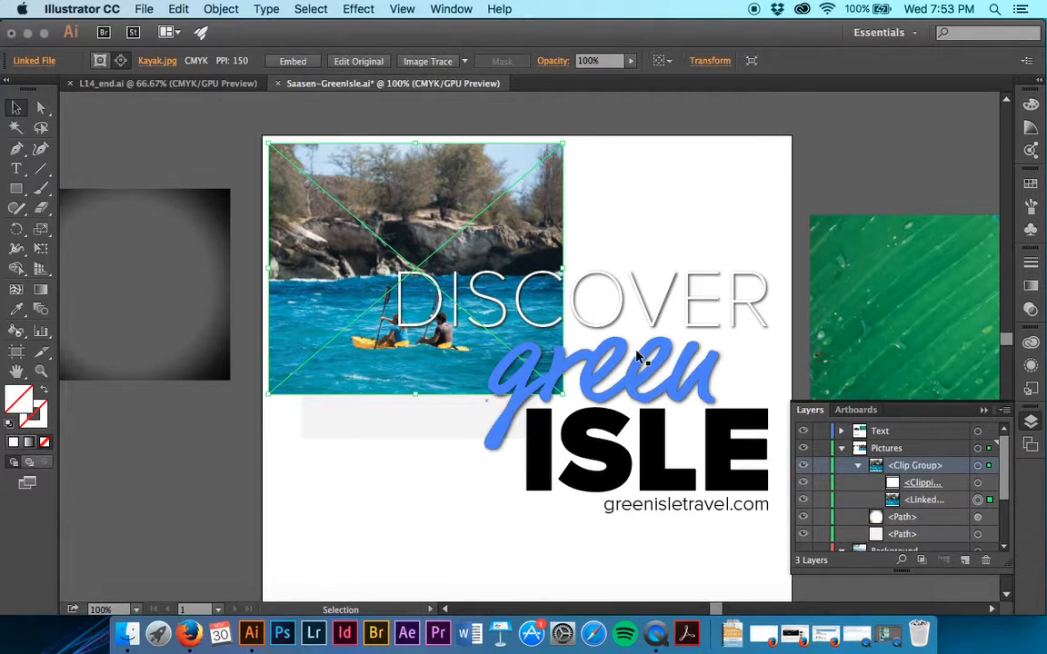
click(100, 61)
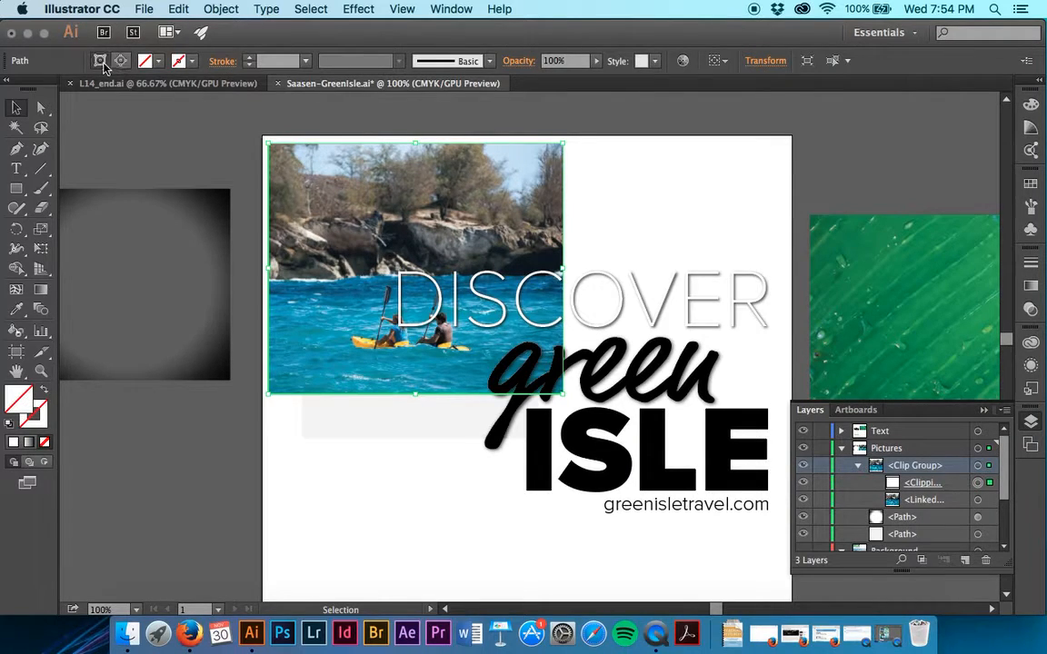
click(402, 9)
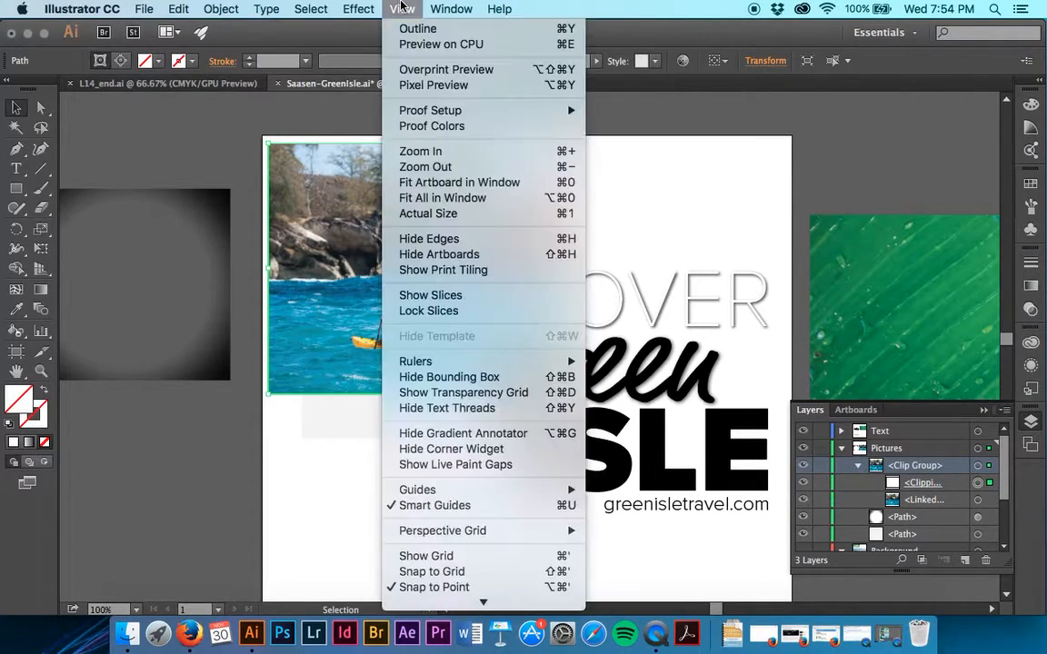
click(410, 30)
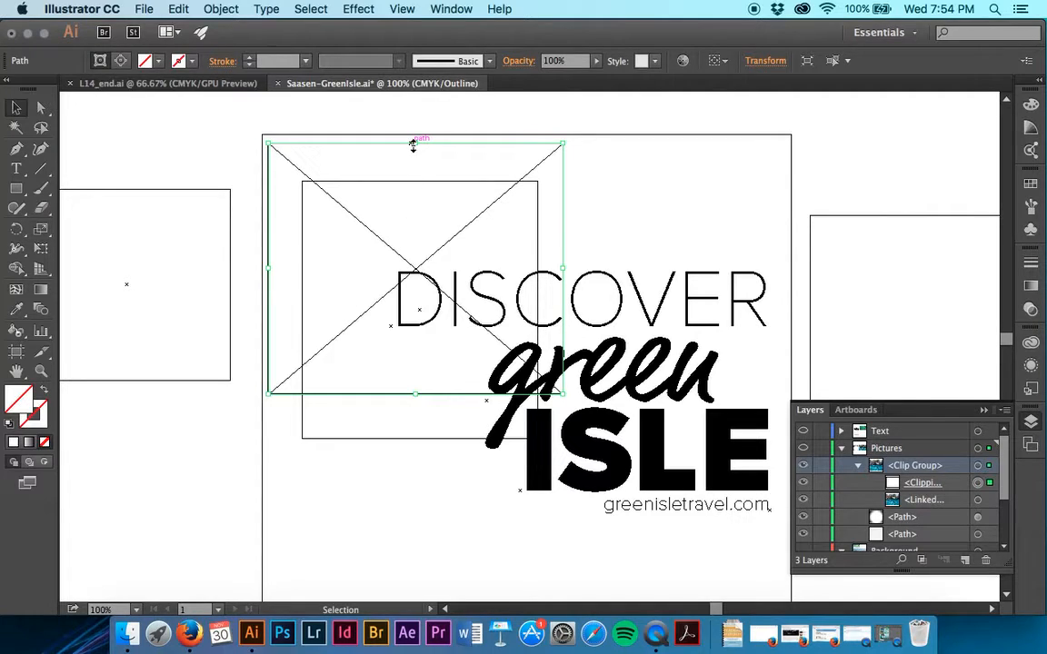
drag(414, 145, 411, 207)
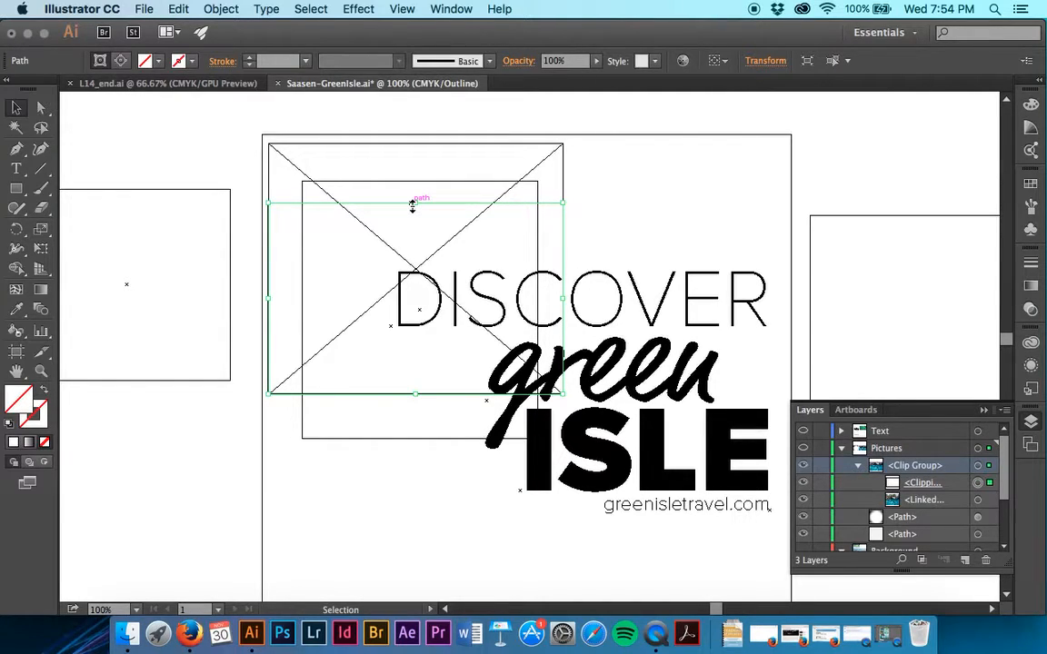
click(402, 9)
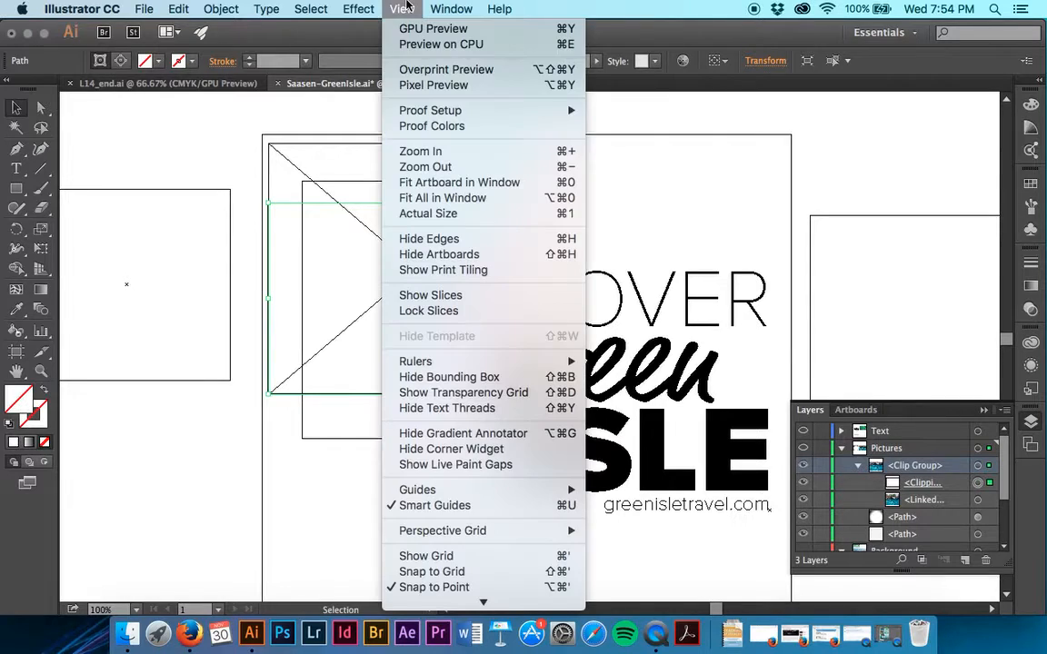
click(409, 51)
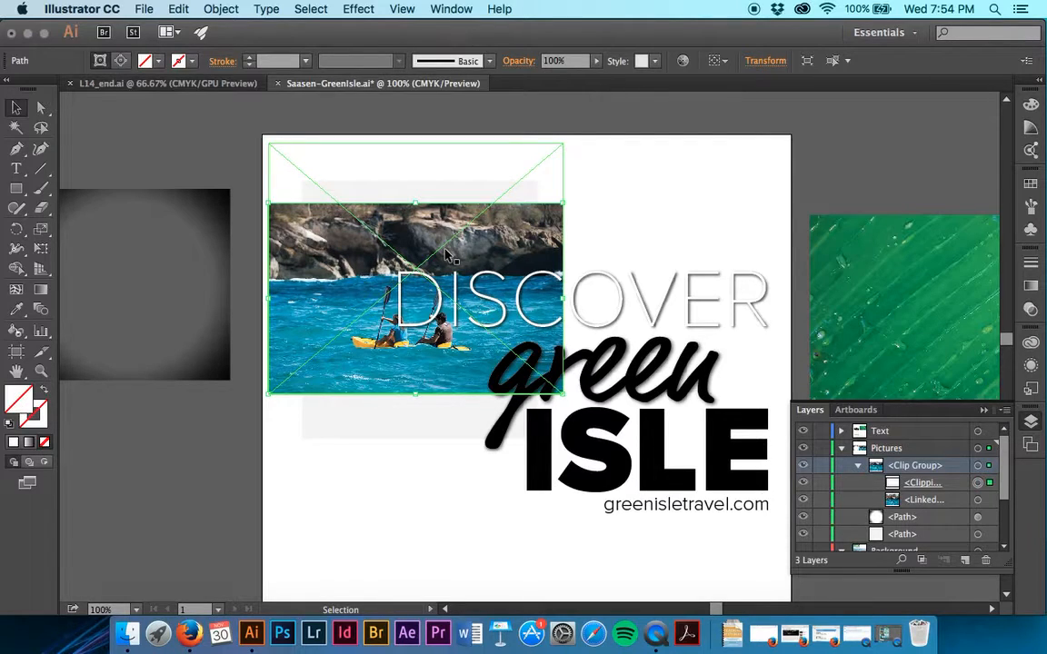
- Using the centre reference point and unlinked proportions, set the kayak clipping path's width to 3.5 in and adjust its height
click(765, 61)
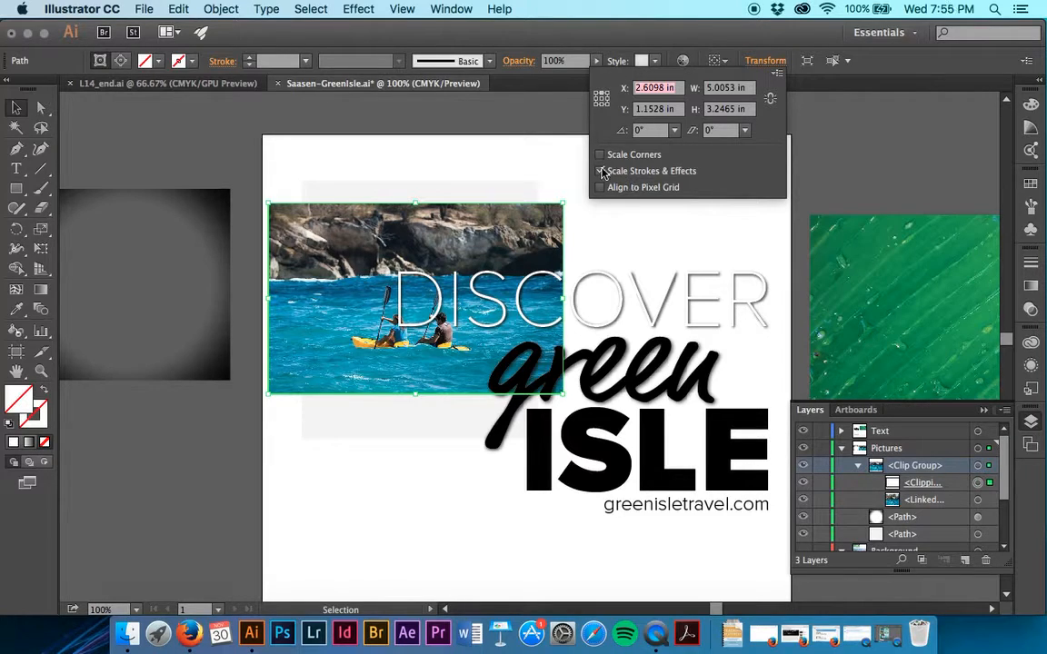
click(601, 99)
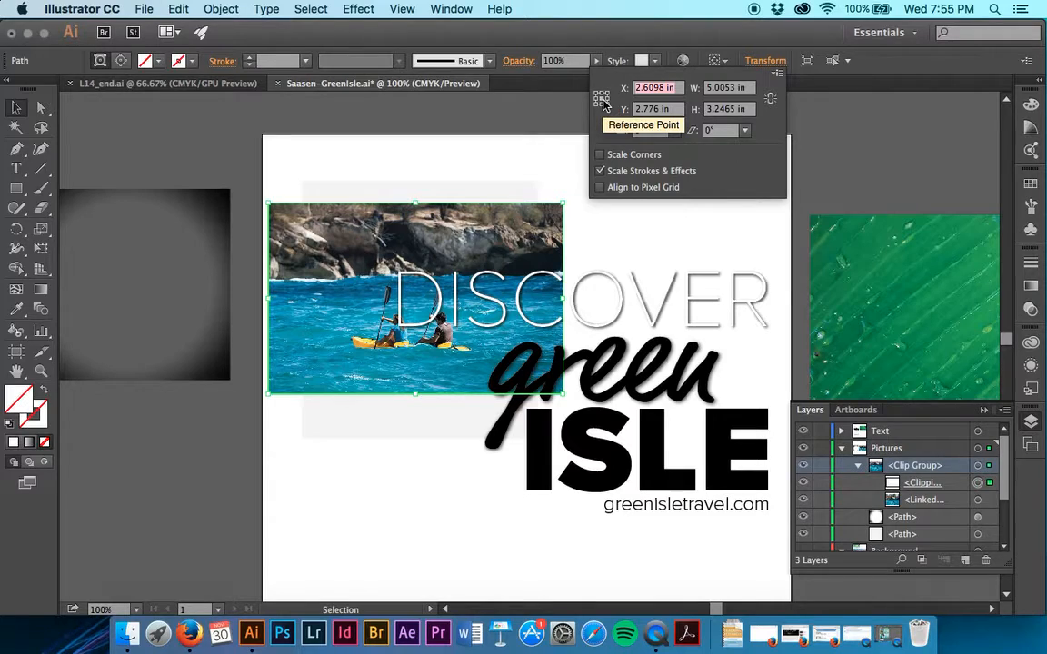
click(772, 104)
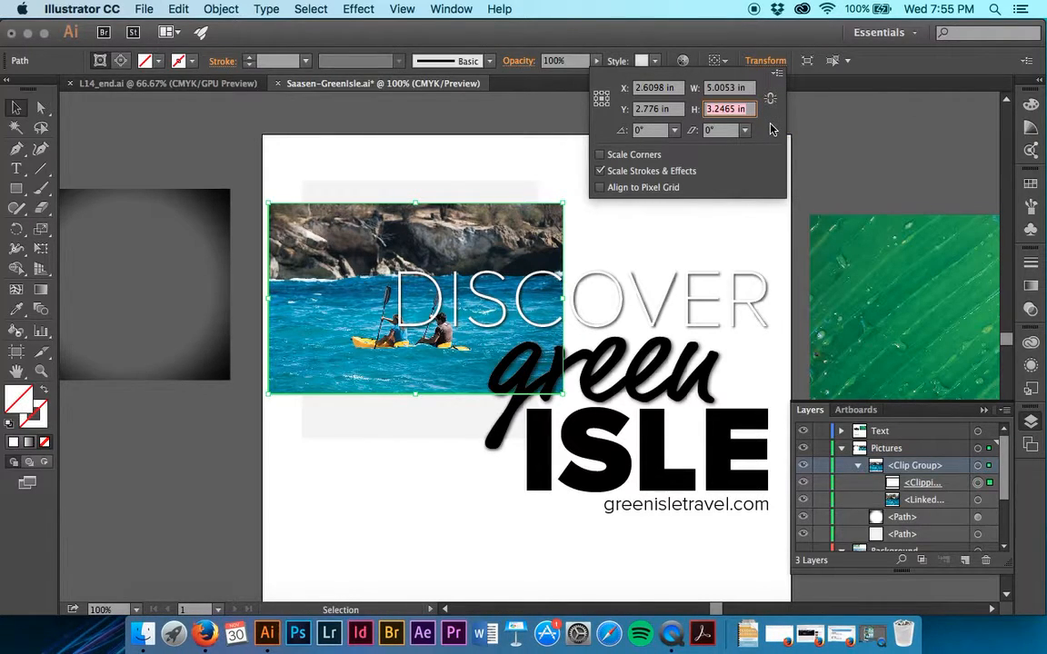
click(732, 89)
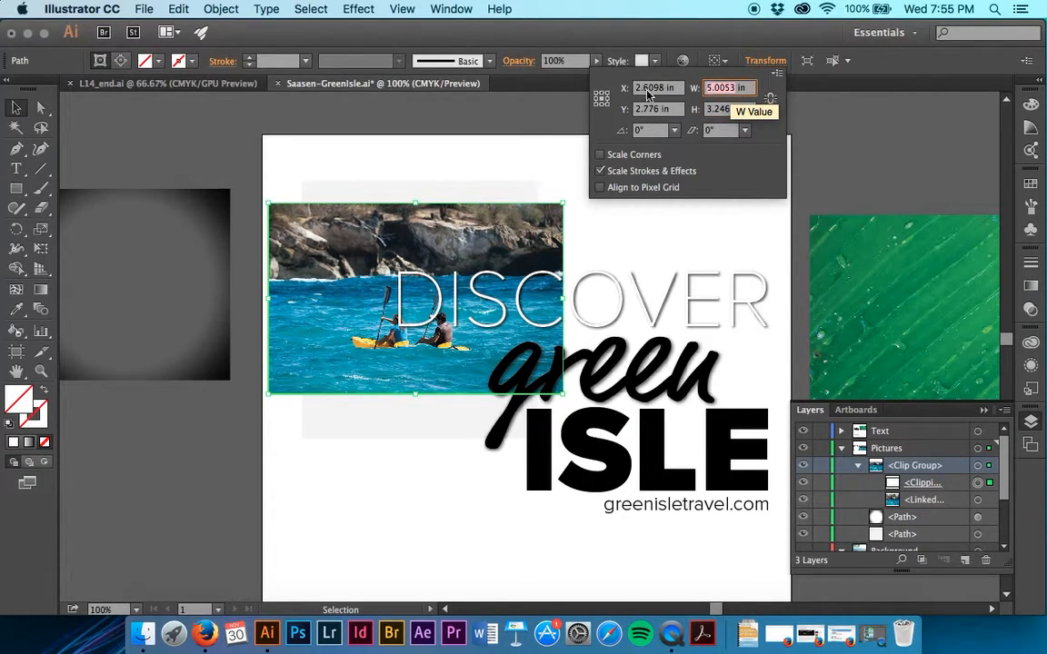
text(3.5)
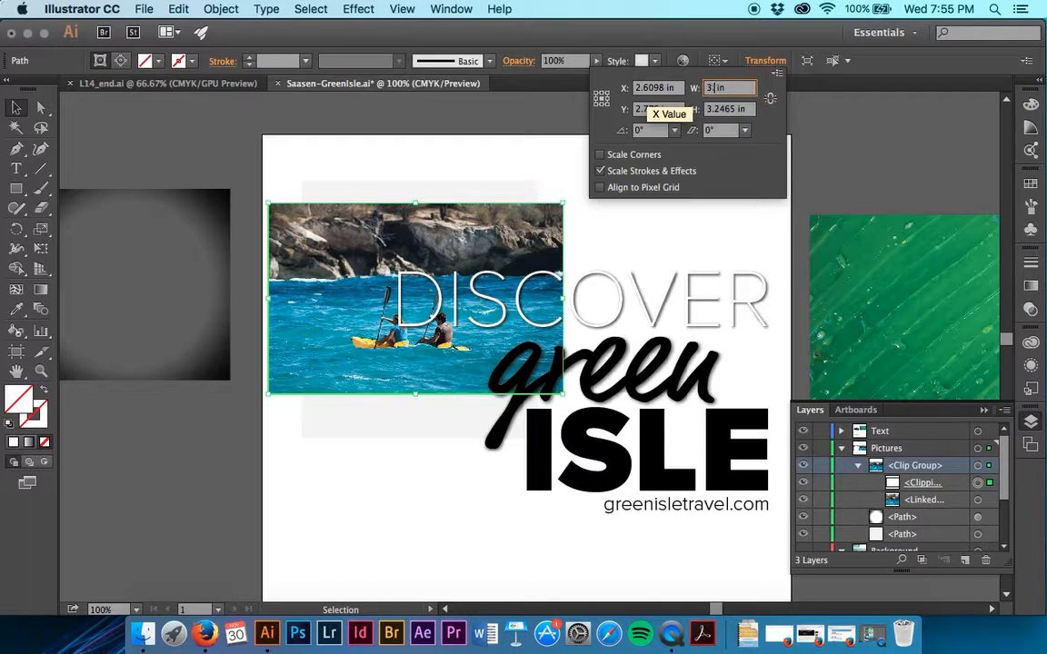
key(Tab)
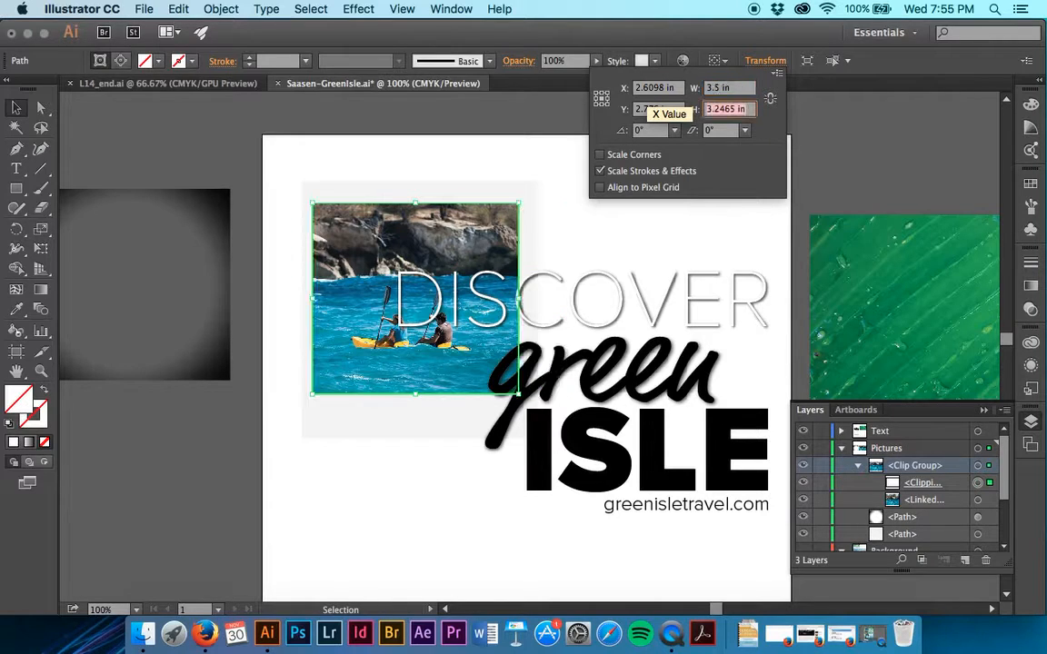
click(736, 109)
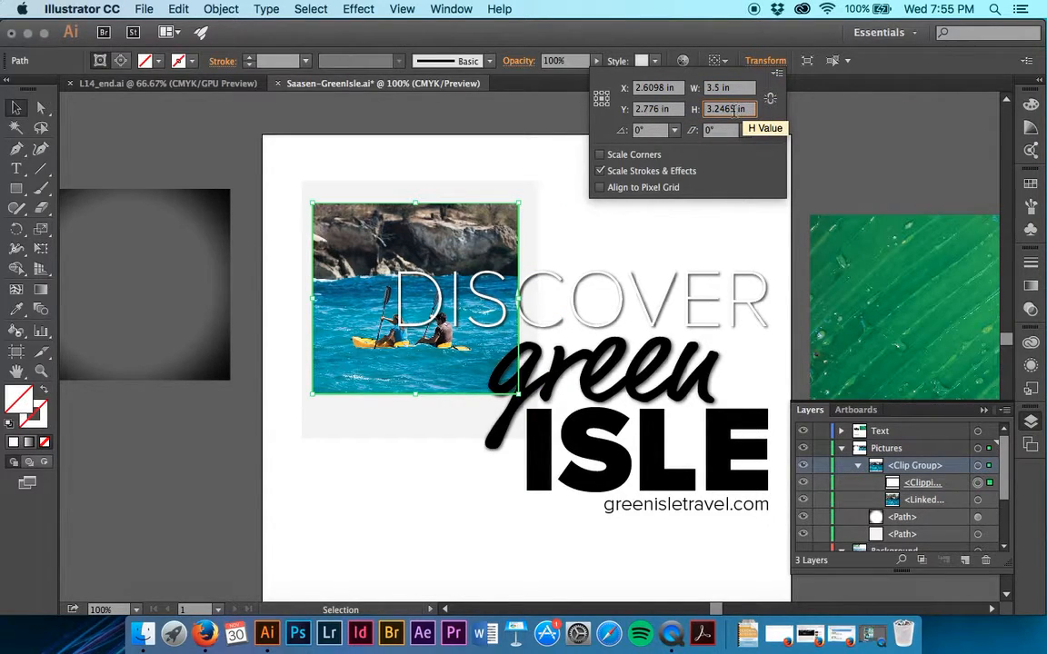
key(Delete)
key(Delete)
key(Tab)
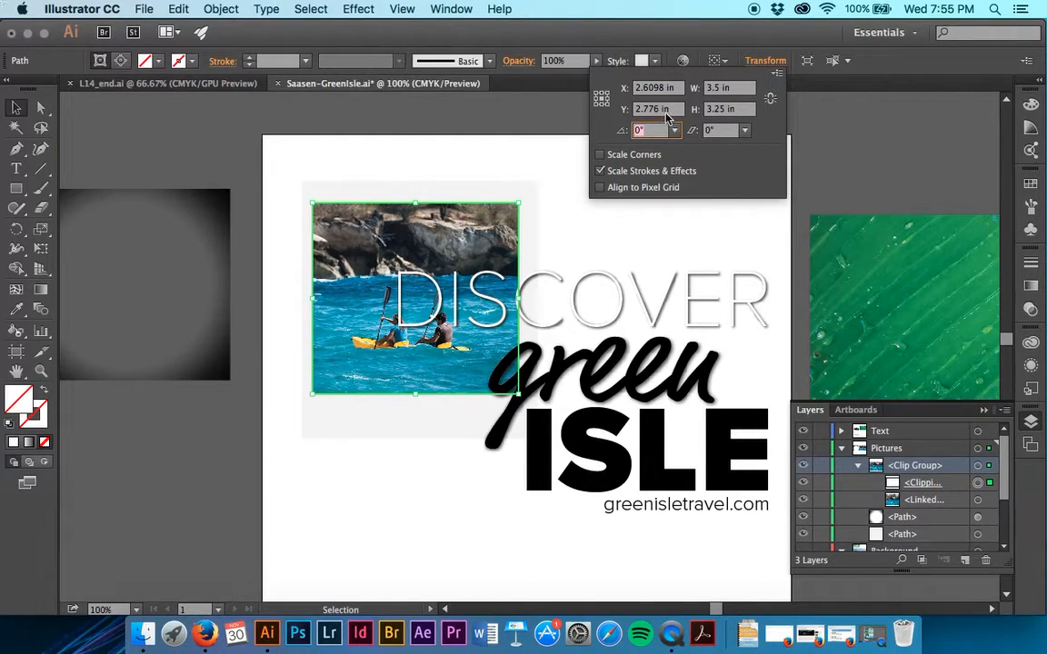
- Edit the clip group's contents and move the kayak picture down and left within its mask, leaving nothing selected
click(121, 61)
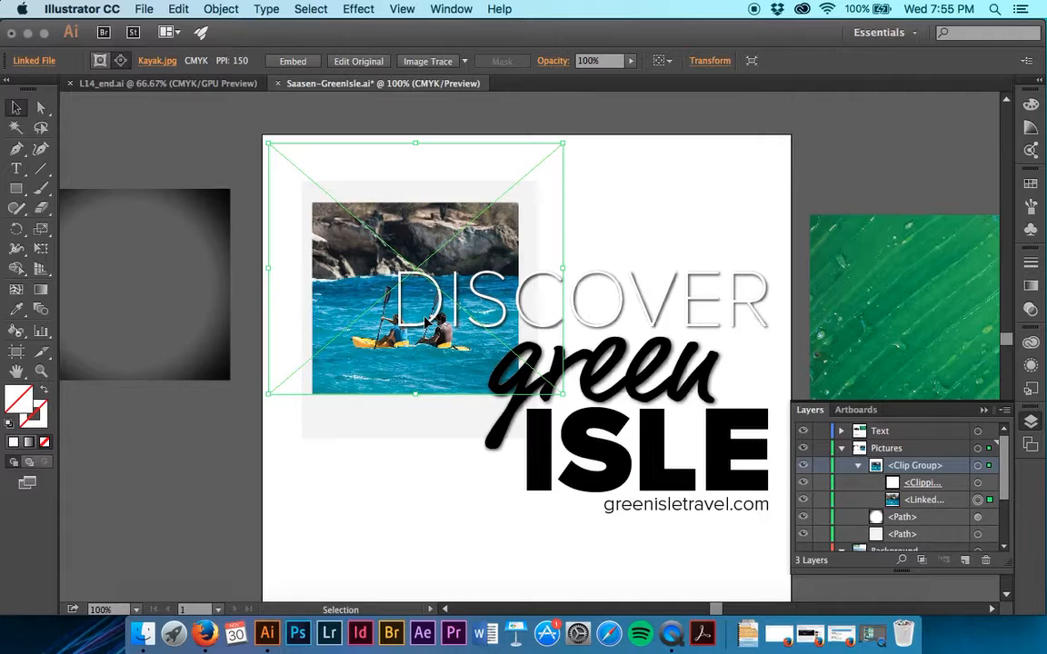
drag(425, 323, 404, 337)
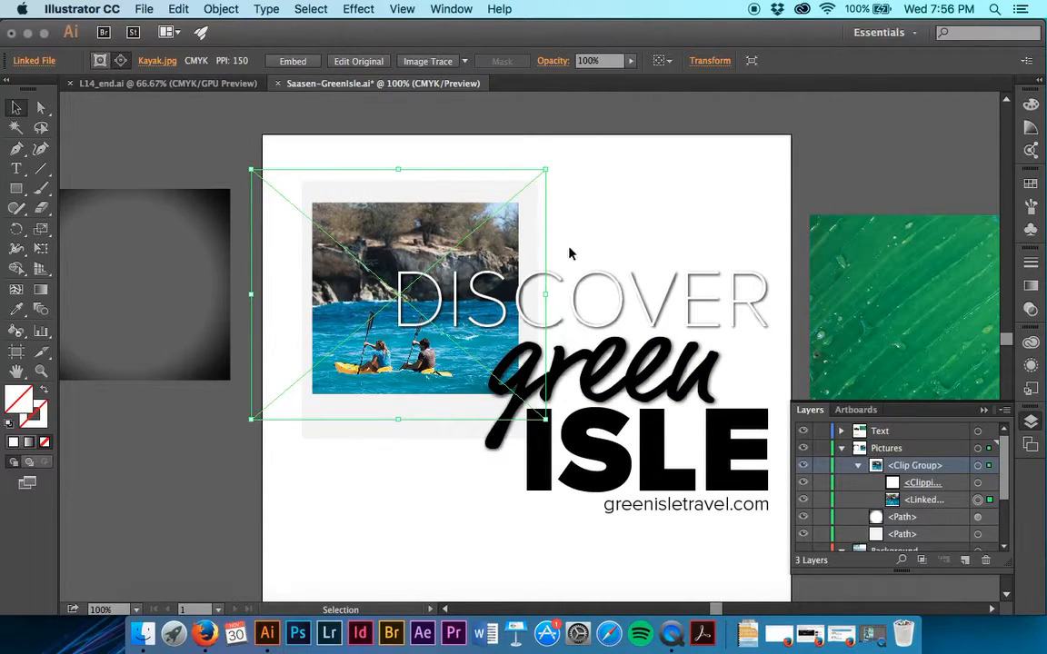
click(595, 230)
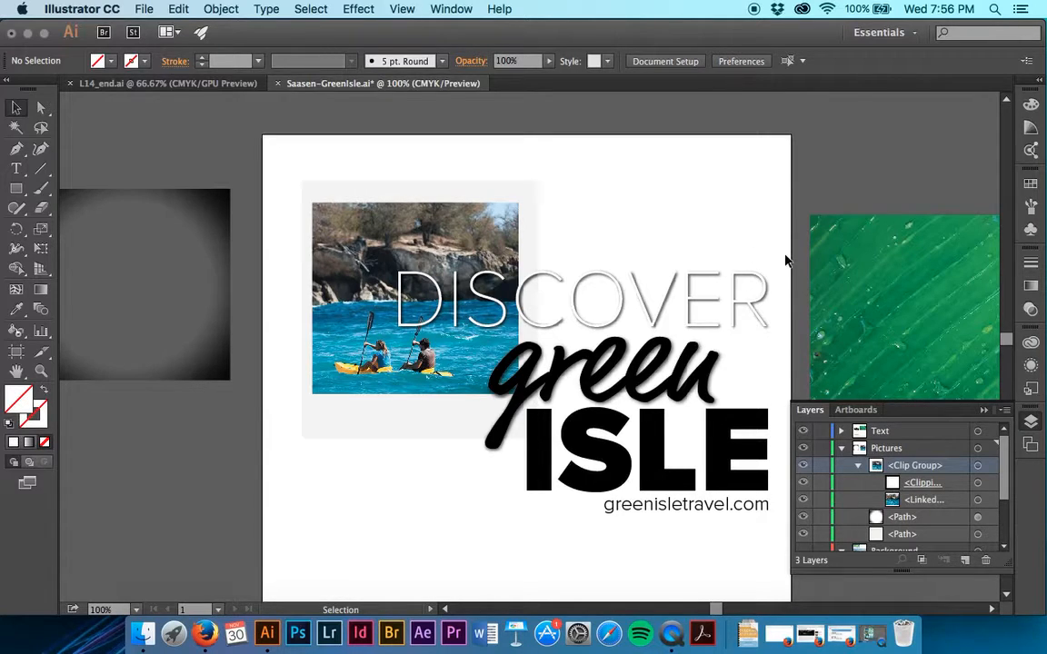
- Collapse the Pictures and Background layers and move the green leaf image from beside the artboard over the ISLE text
scroll(787, 260, right, 5)
click(741, 239)
scroll(742, 242, down, 5)
scroll(741, 242, up, 3)
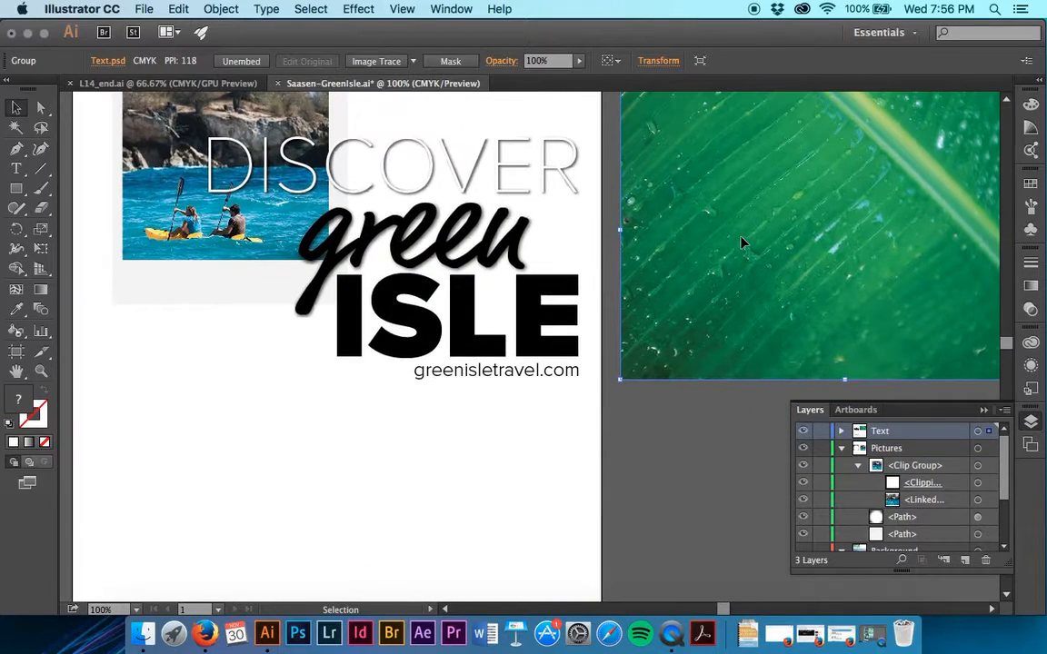
click(842, 448)
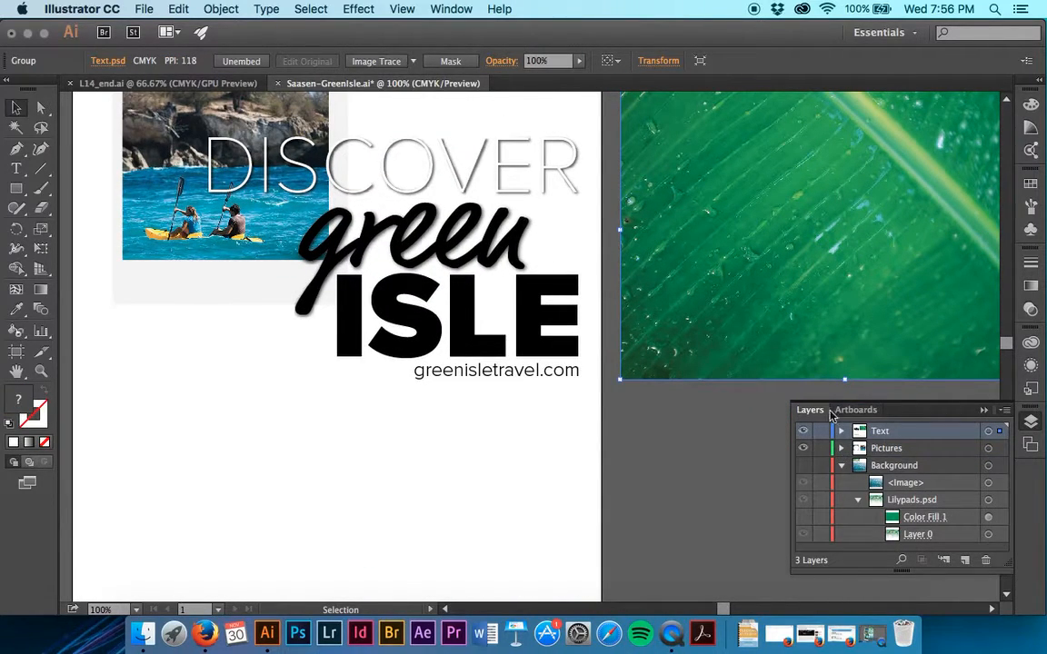
click(841, 465)
drag(864, 242, 534, 332)
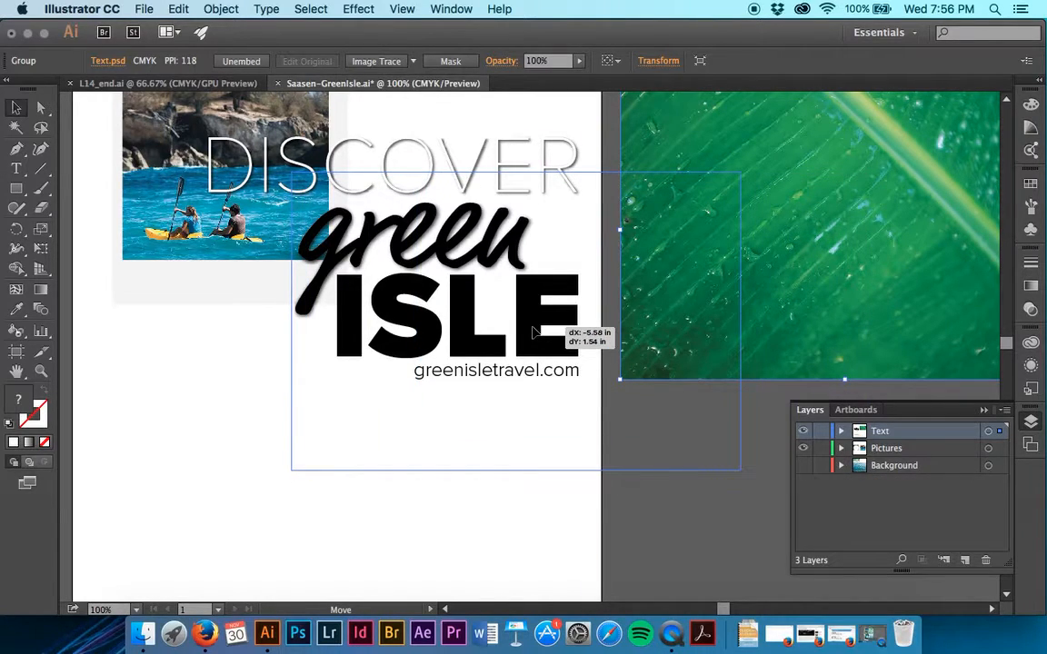
drag(534, 332, 534, 333)
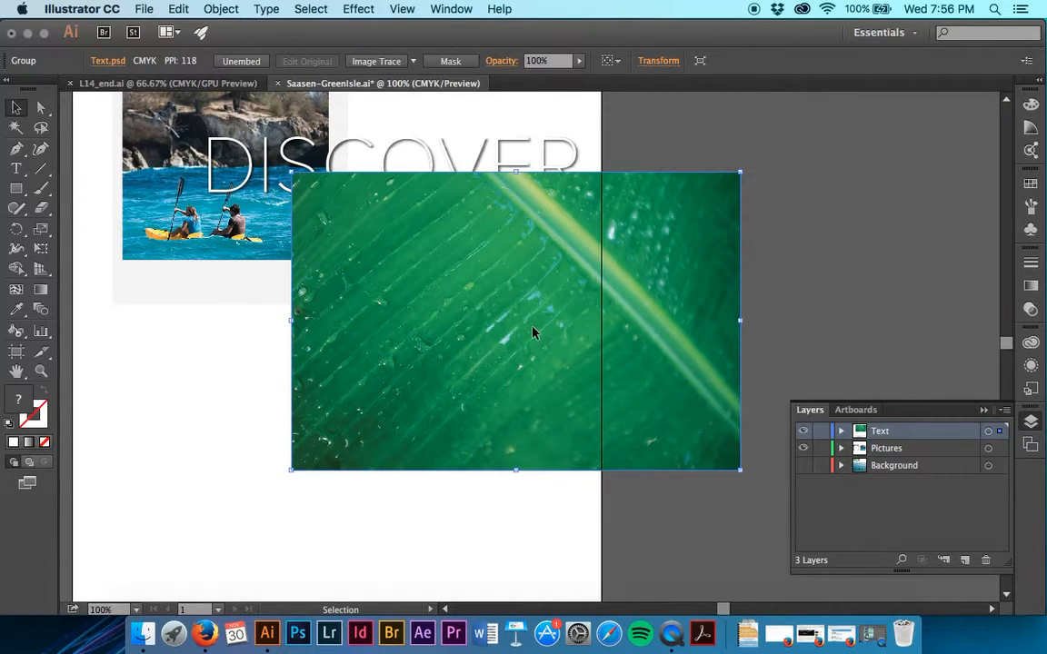
- Send the leaf image to the back of the Text layer, behind the lettering
click(228, 10)
mouse_move(251, 45)
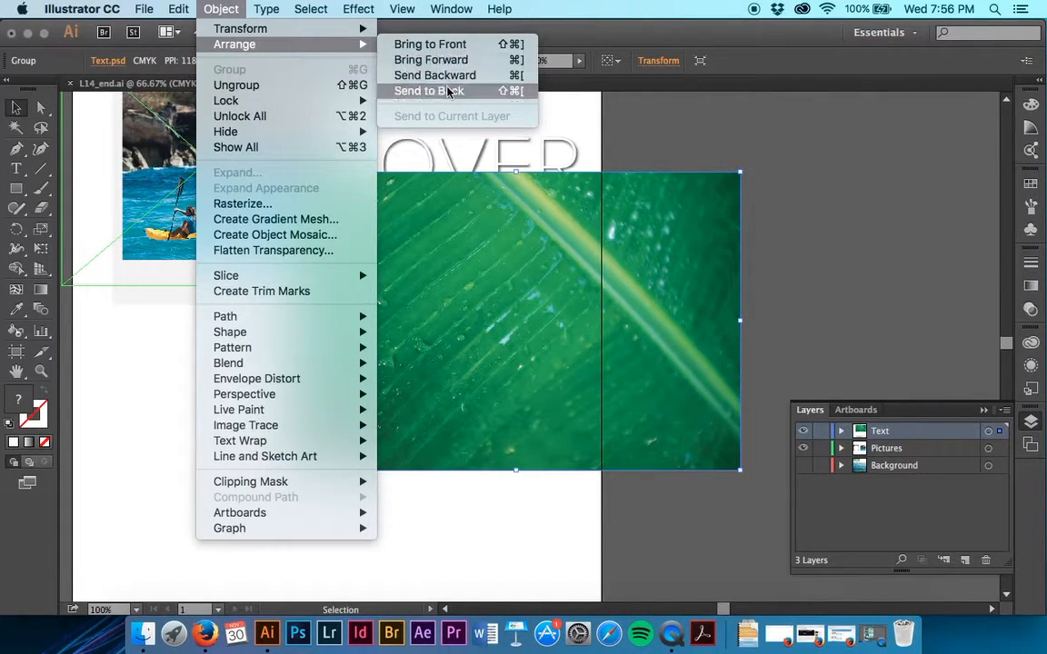
click(446, 87)
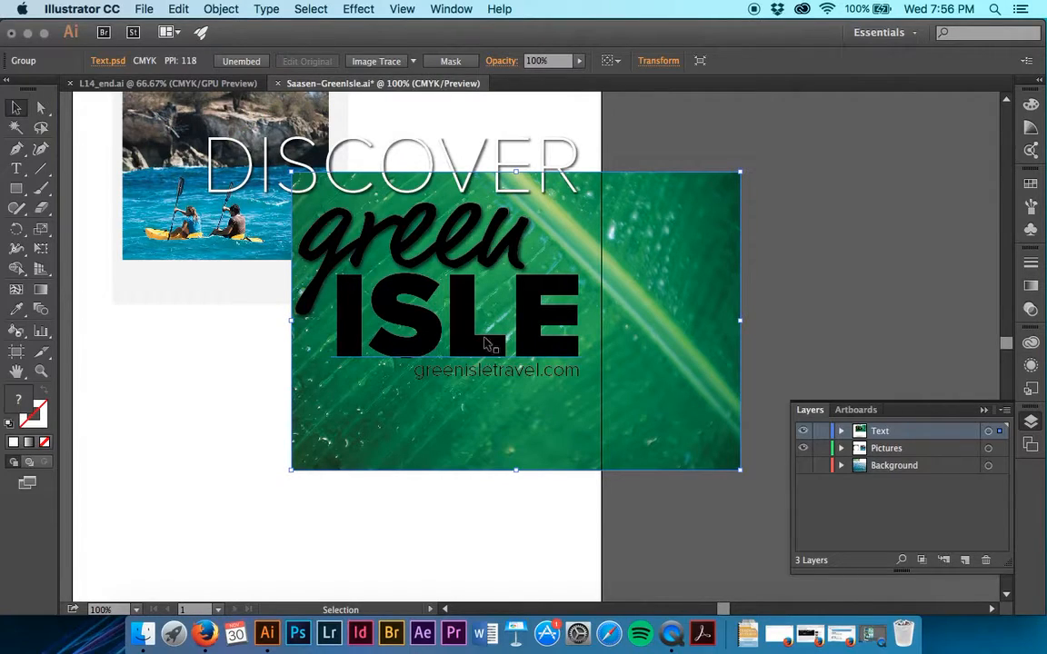
- Select the ISLE text together with the leaf image and make a clipping mask from the letters
shift+click(546, 344)
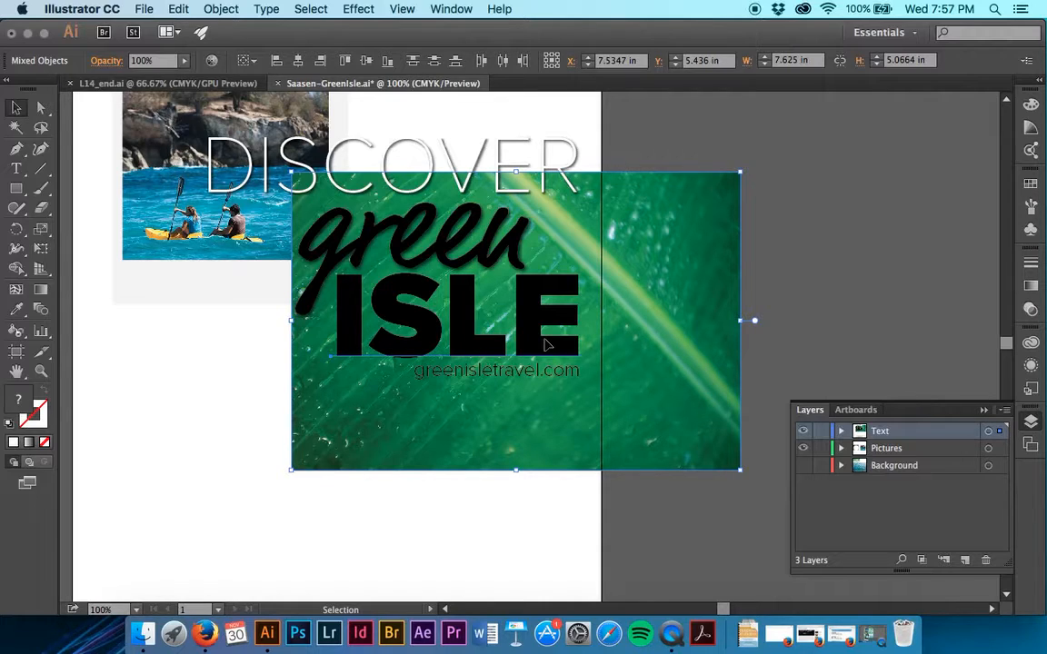
right_click(545, 345)
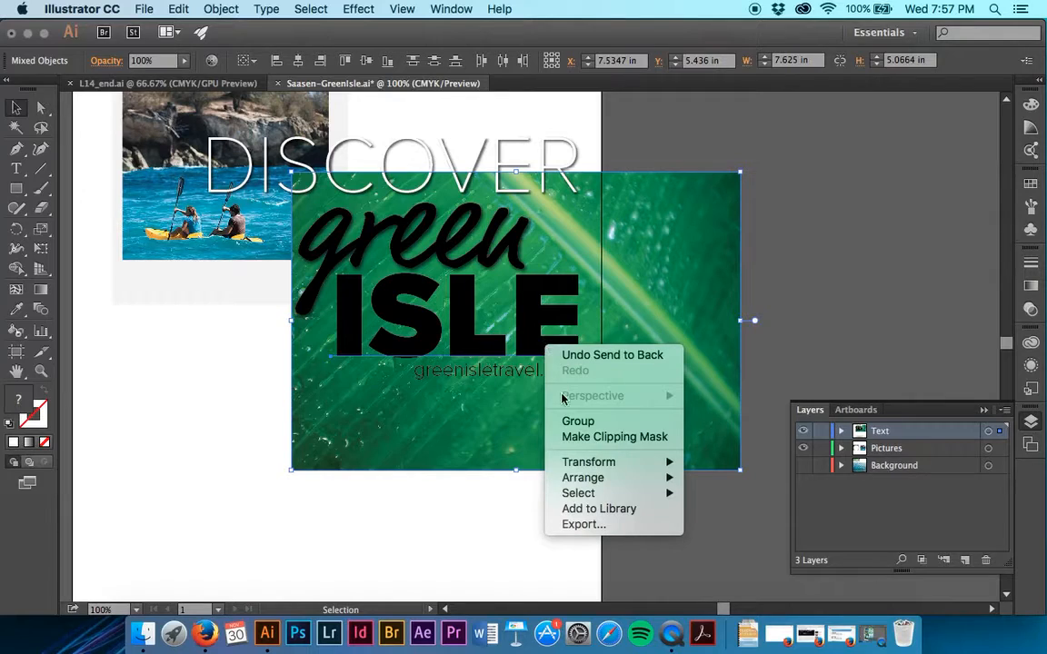
click(571, 439)
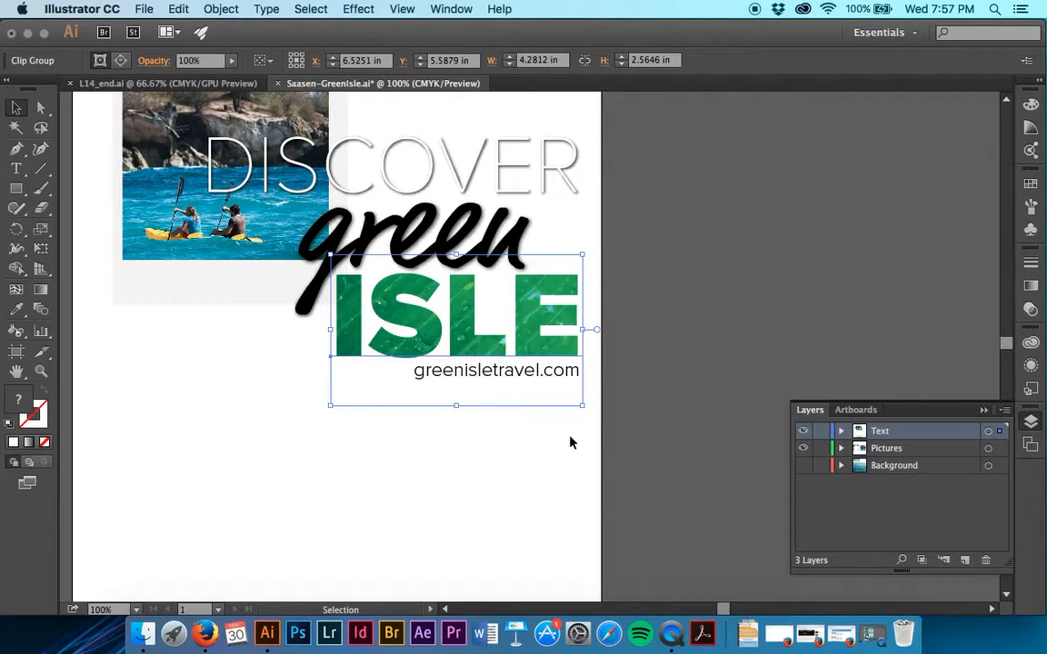
- Apply the drop-shadow graphic style to the leaf-filled ISLE clip group, deselect it and save the document
click(1029, 389)
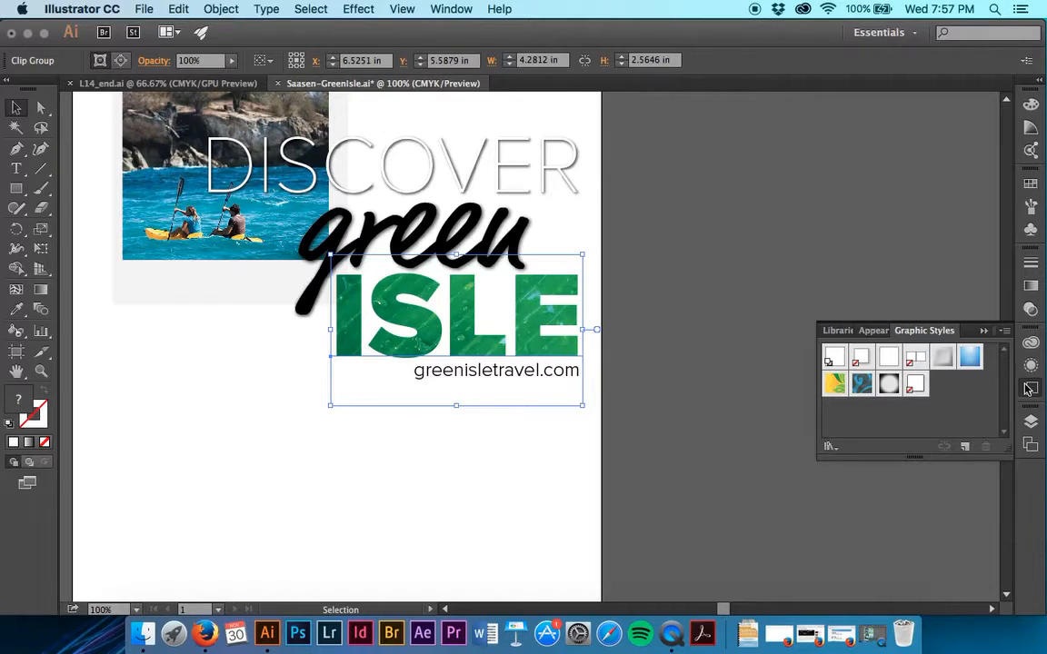
click(917, 387)
drag(917, 387, 558, 367)
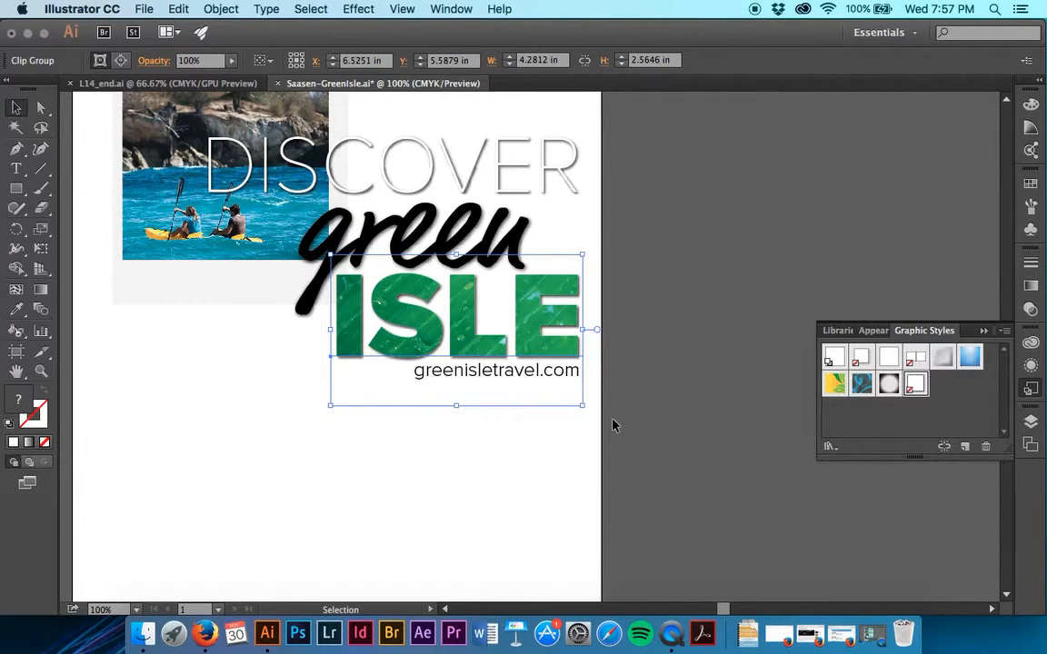
scroll(613, 425, right, 1)
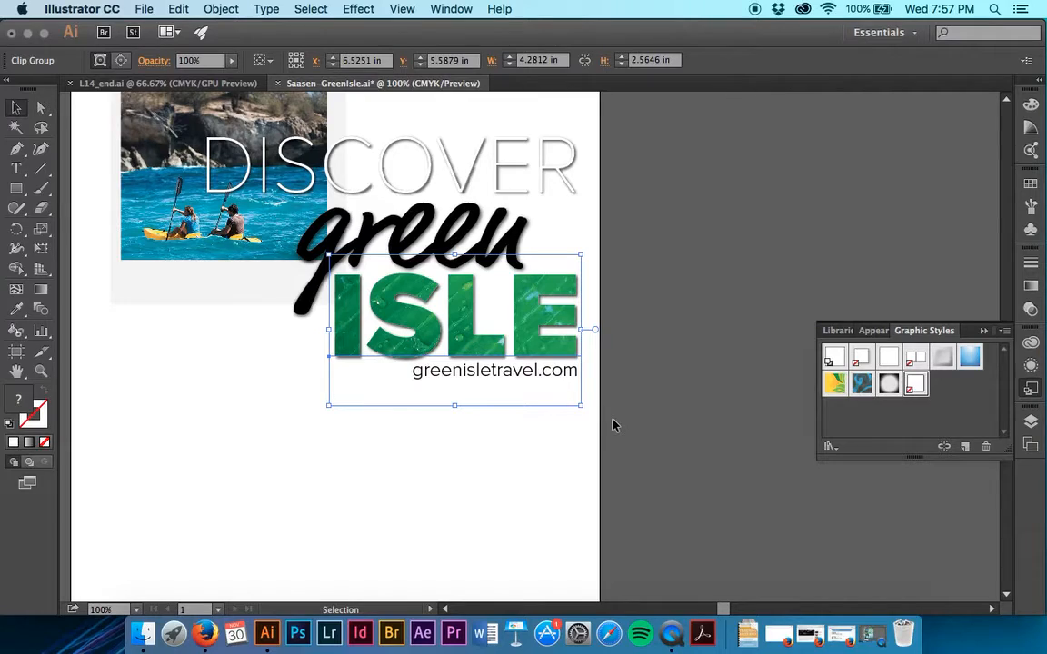
click(627, 422)
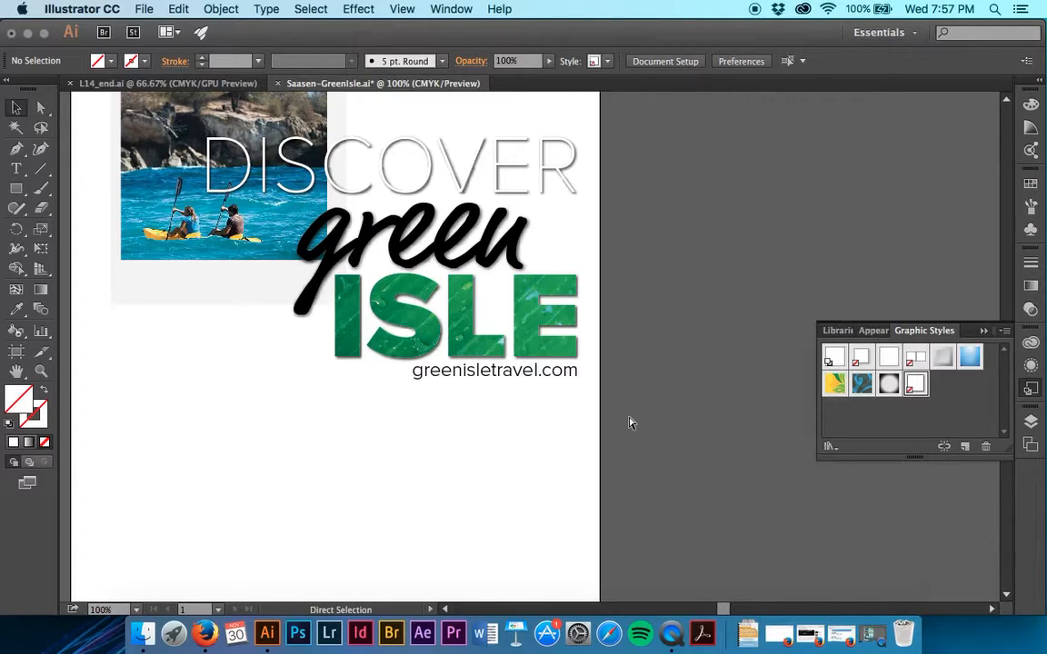
key(cmd+s)
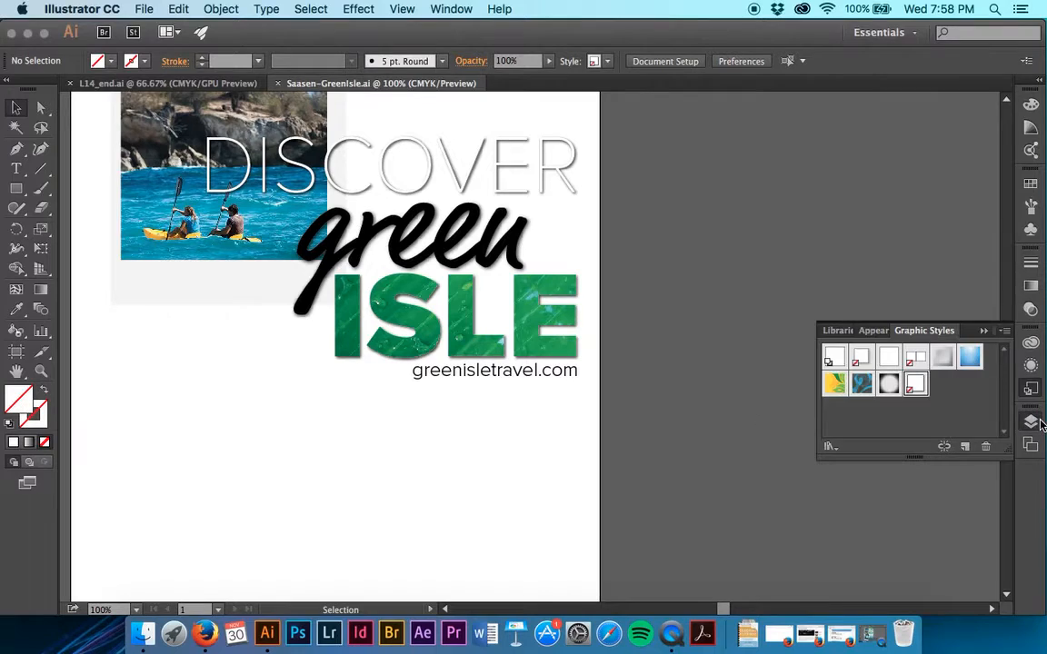
- Hide the Text and Pictures layers and show the Background layer as the active one
click(1031, 421)
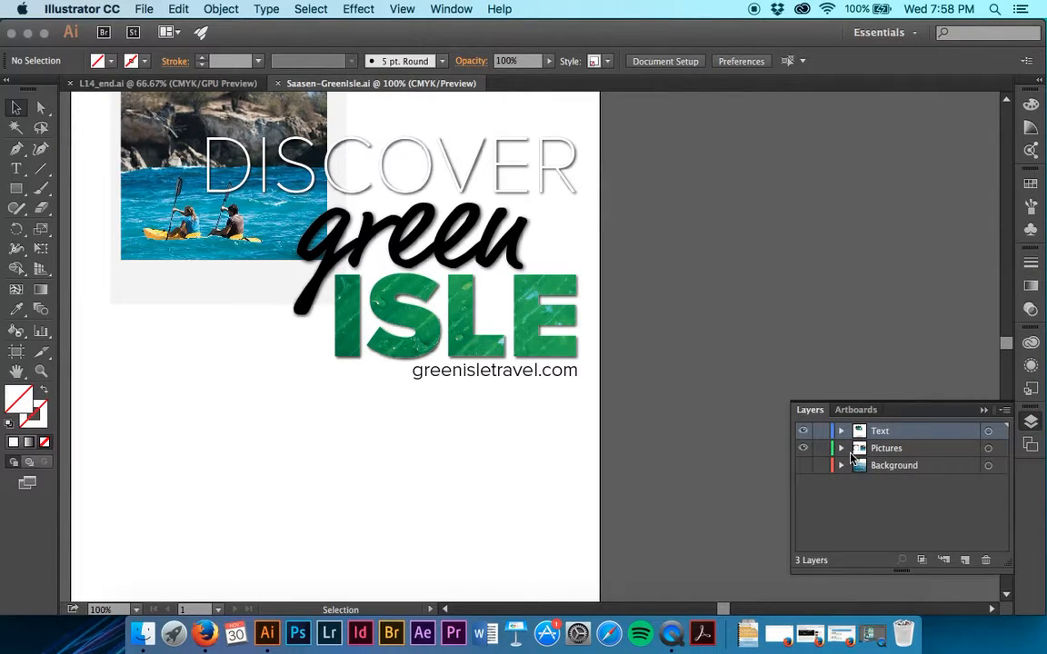
click(803, 431)
click(804, 448)
click(936, 466)
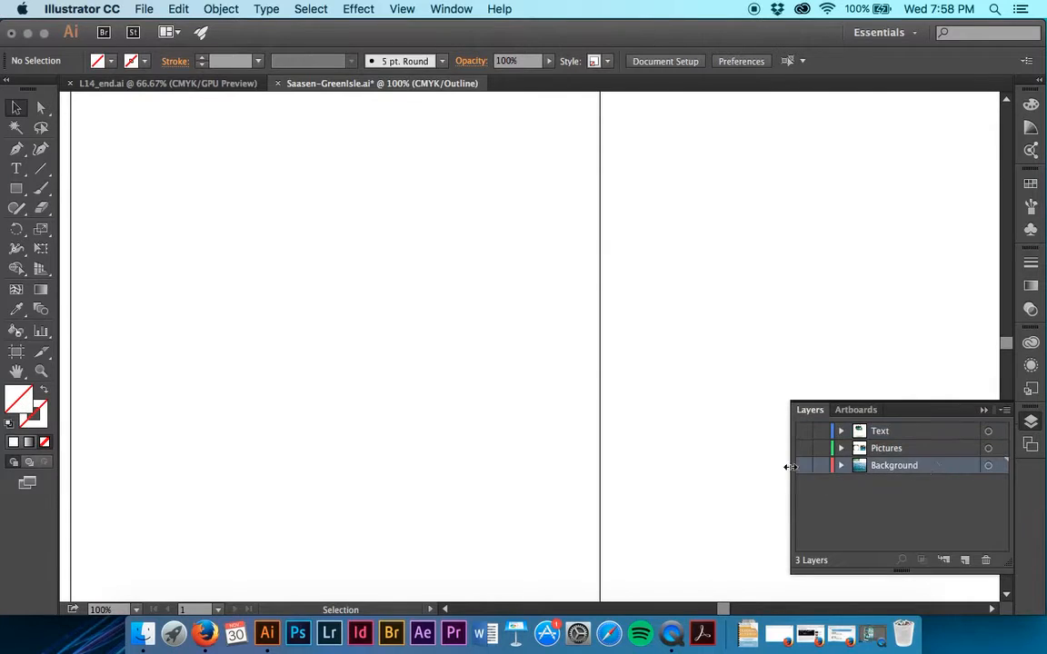
click(804, 466)
scroll(619, 425, left, 4)
scroll(619, 426, down, 4)
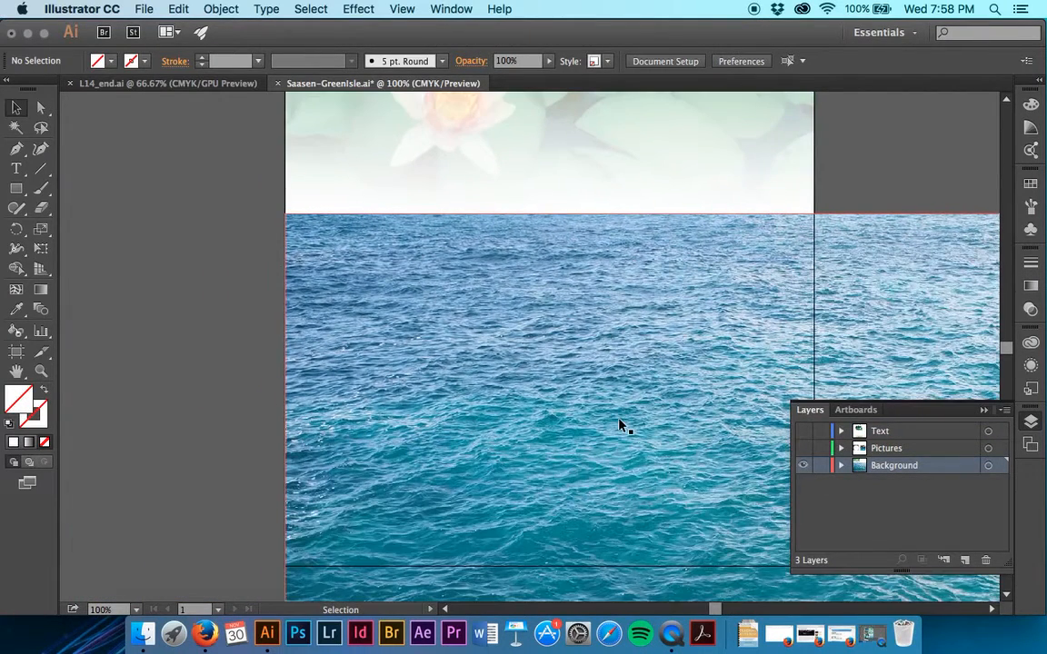
key(super+minus)
key(super+minus)
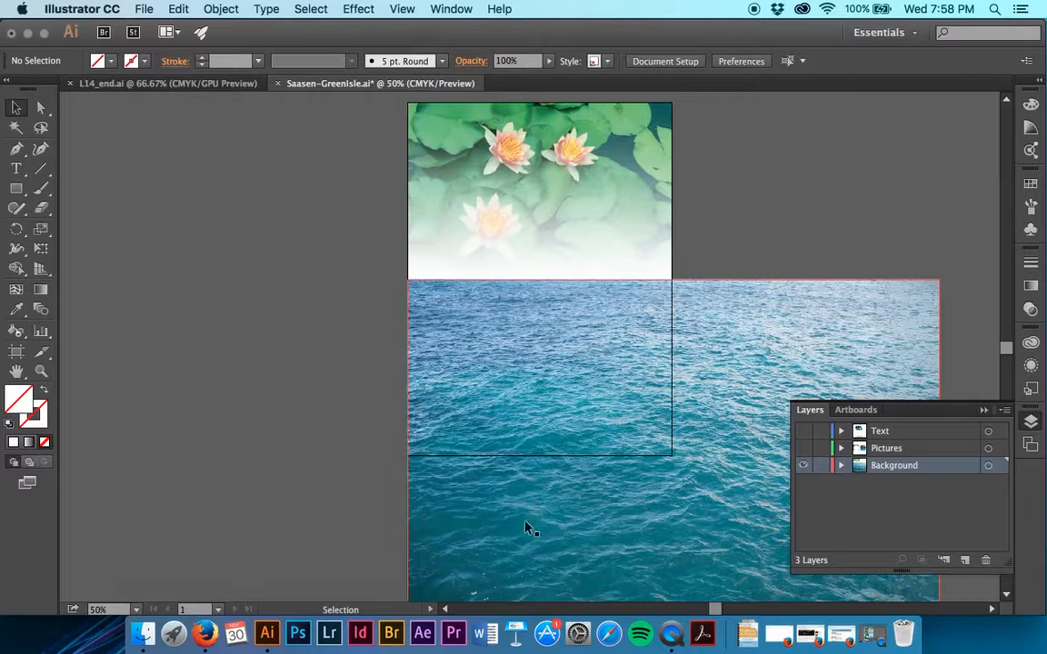
- Center the Water.jpg image horizontally and vertically on the artboard
click(559, 522)
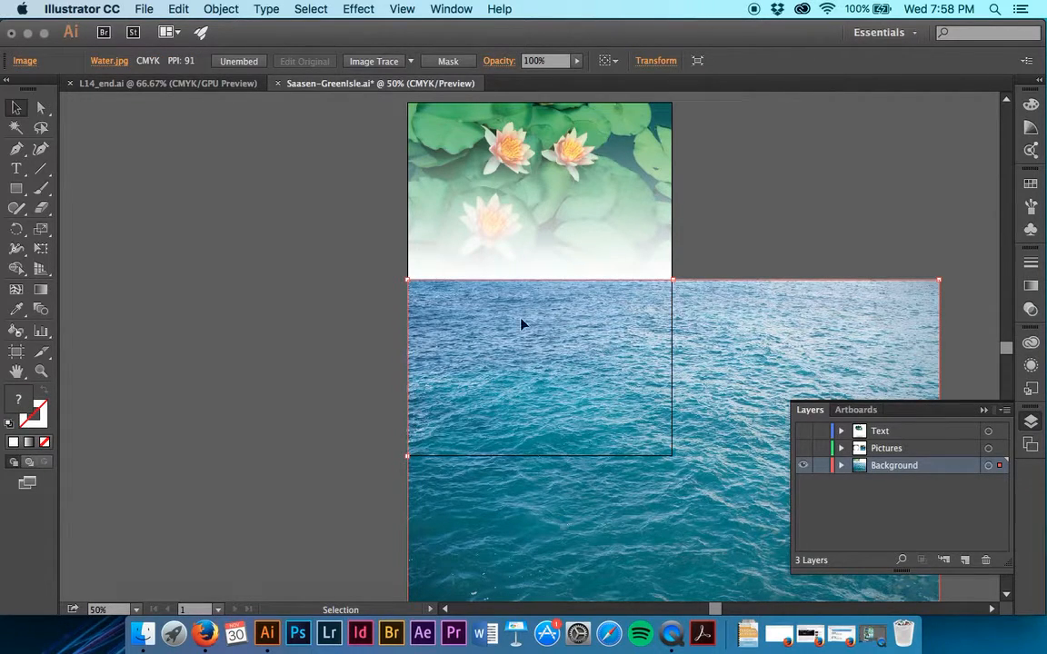
click(614, 64)
click(625, 105)
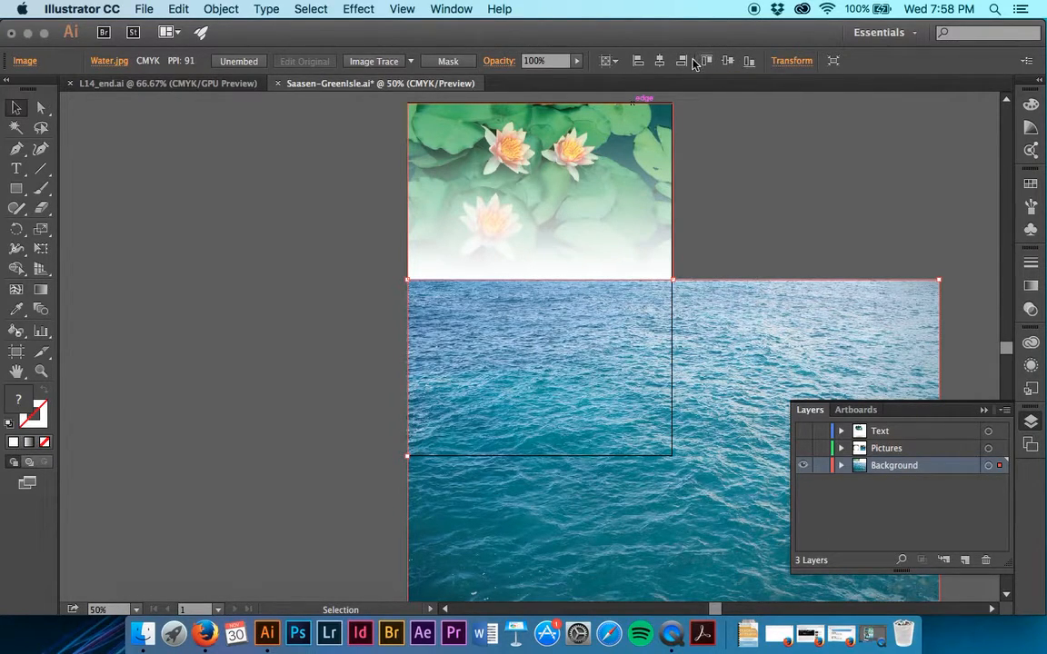
click(661, 61)
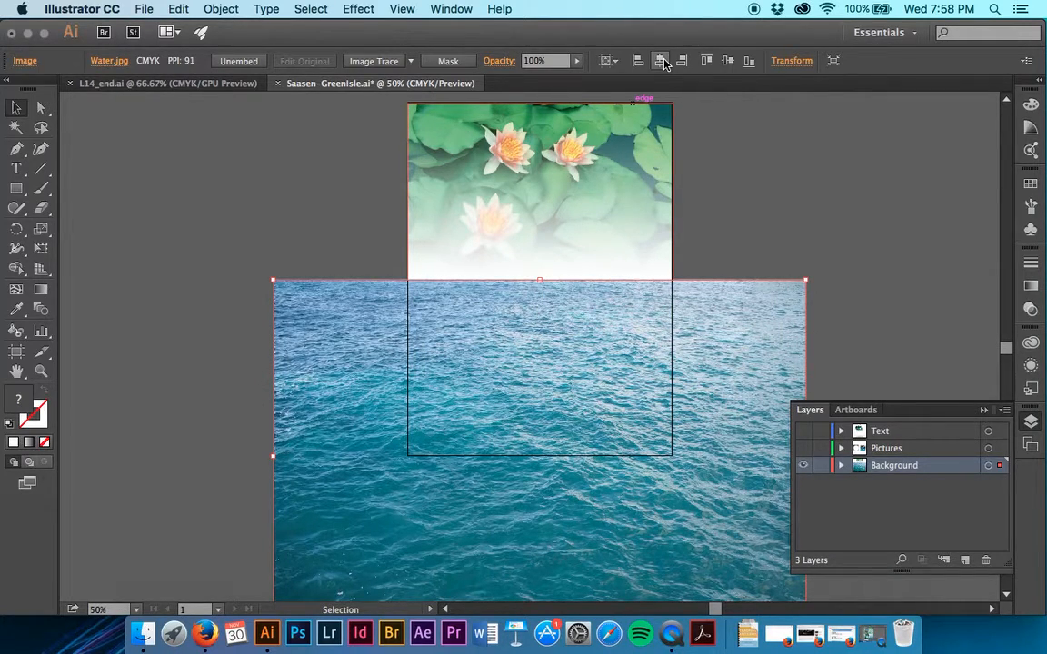
click(725, 63)
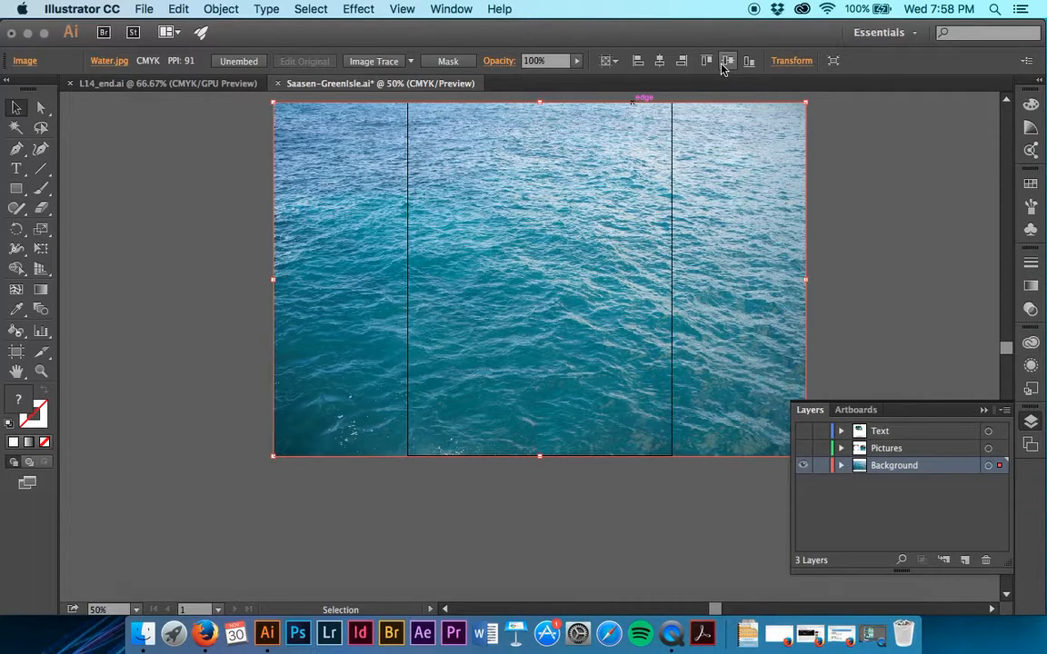
- Create a rectangle 9 in wide and 8 in high with the default white fill and black stroke
click(11, 193)
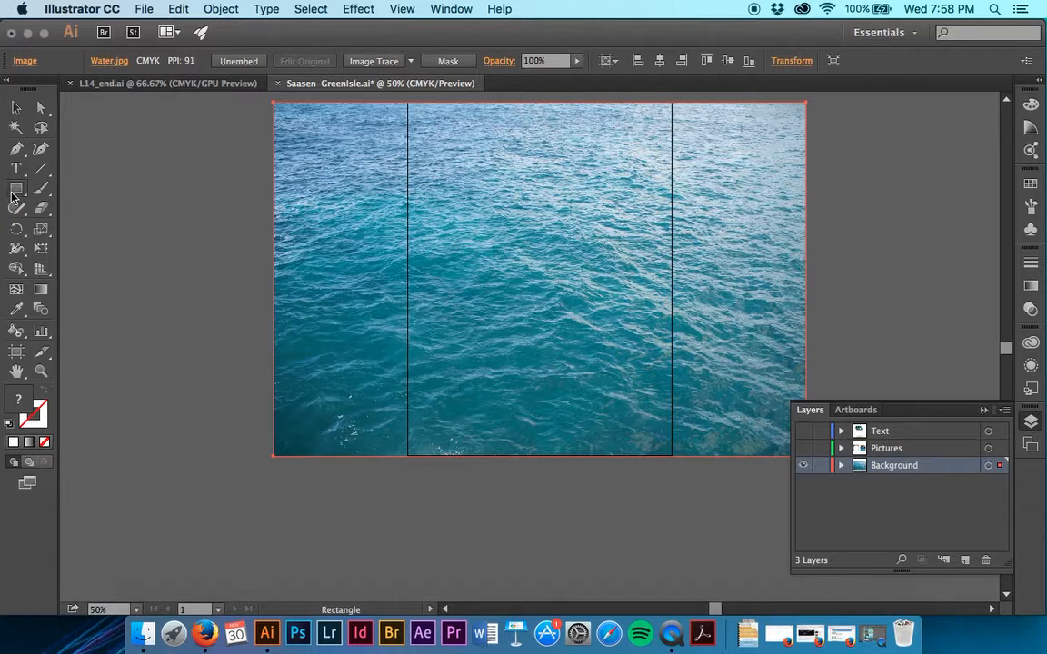
click(220, 160)
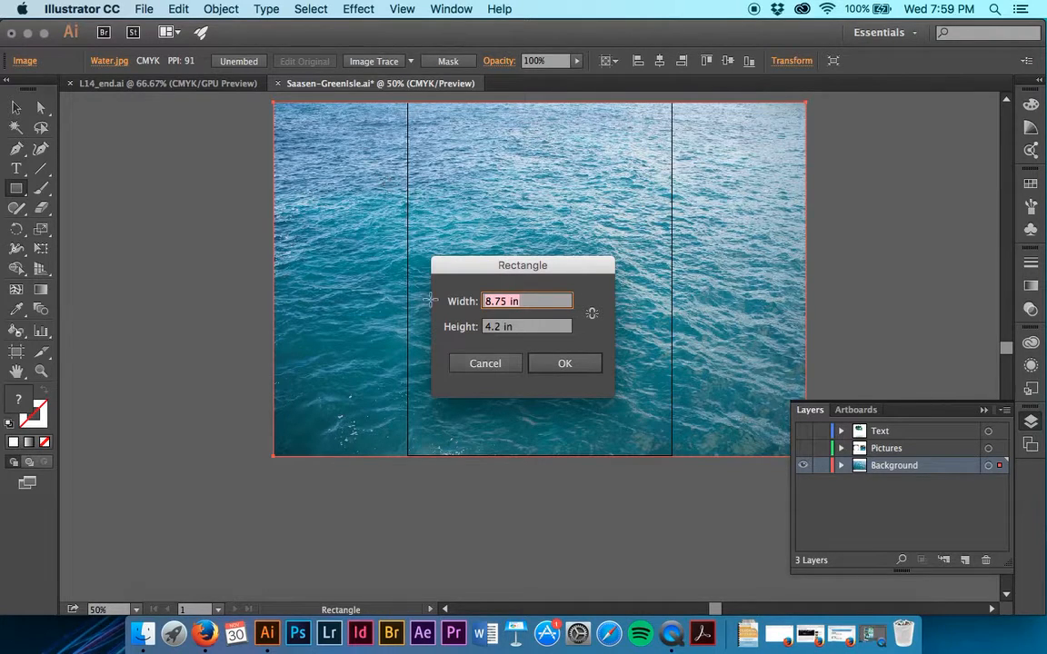
text(9)
key(Tab)
text(8)
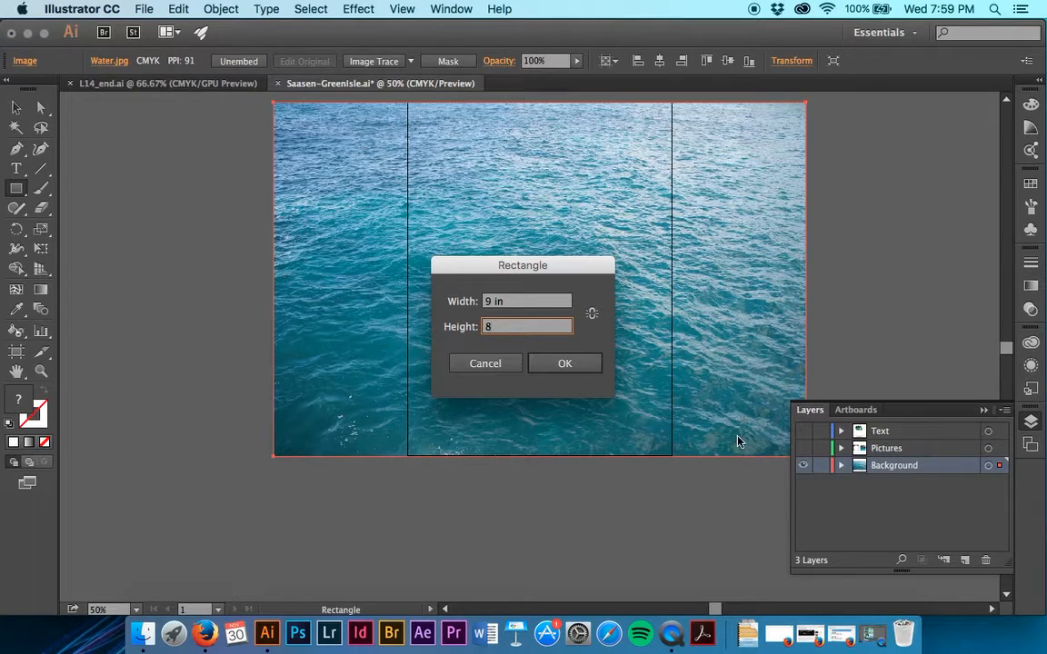
click(573, 364)
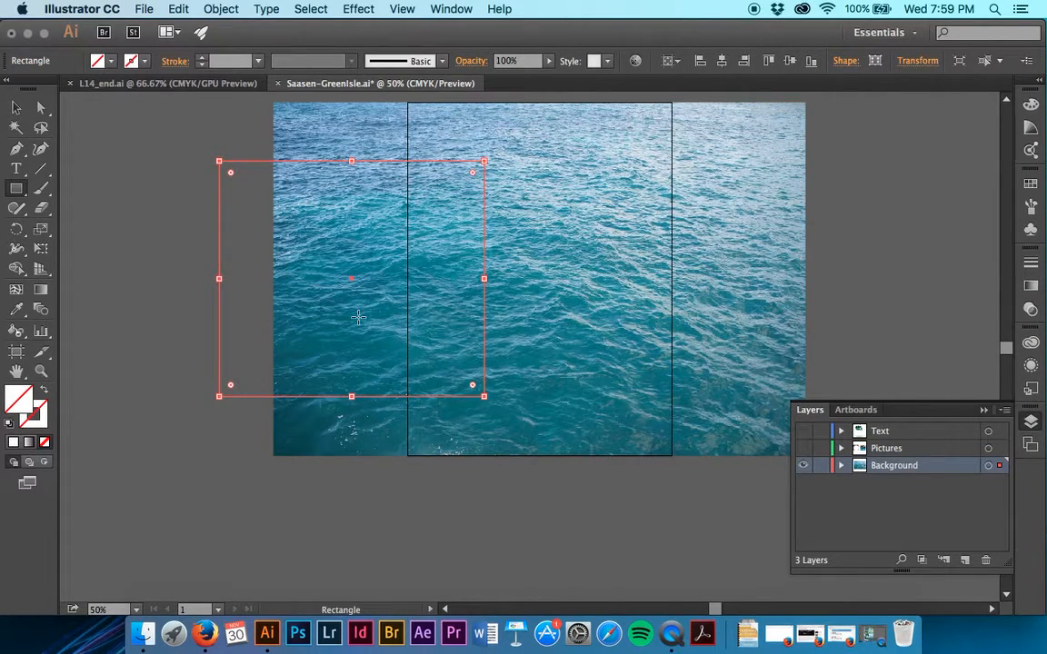
key(d)
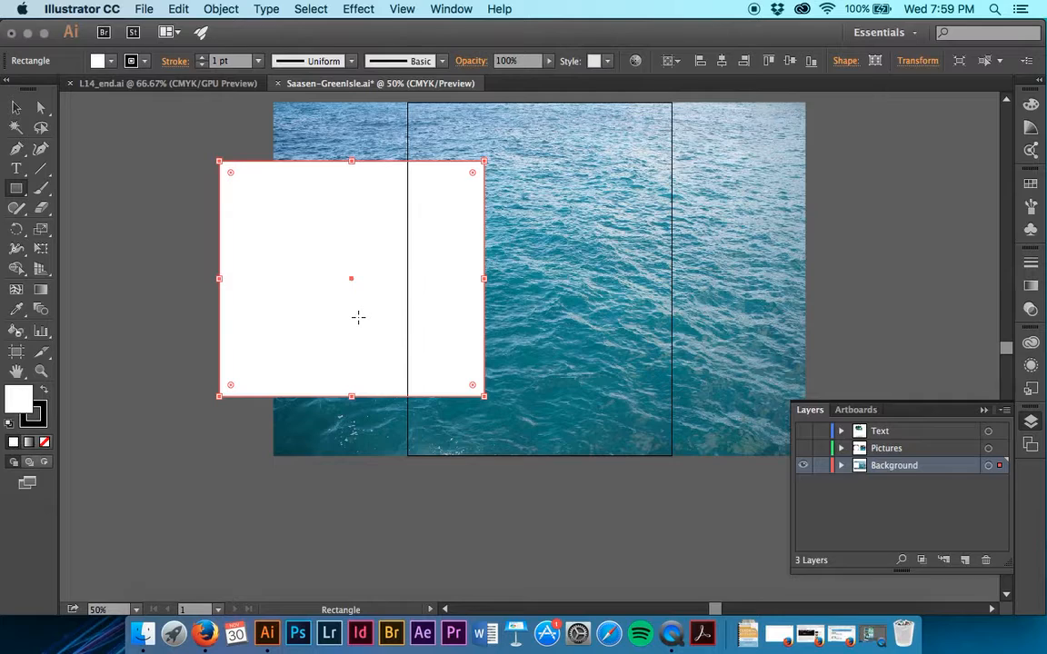
- Center the white rectangle horizontally on the artboard and align it to the artboard's bottom edge
key(v)
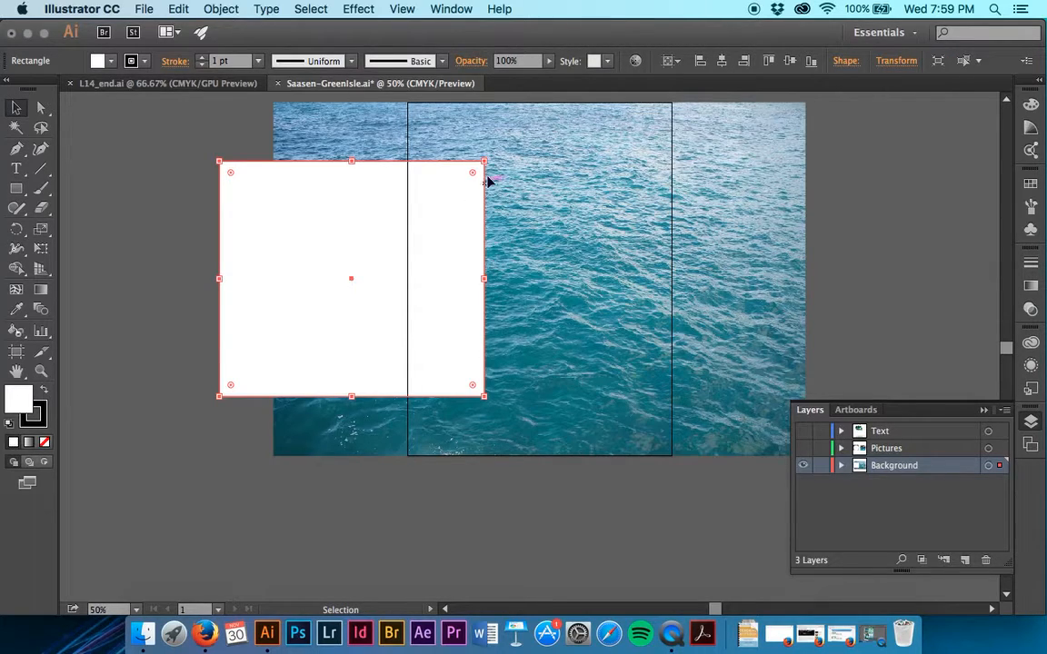
click(722, 70)
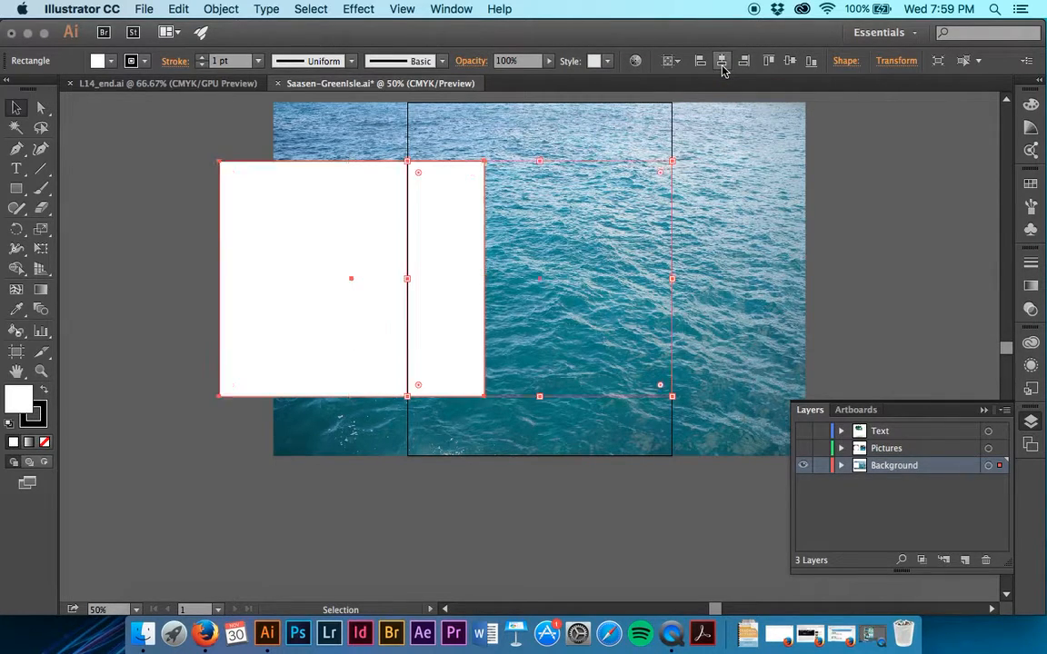
click(810, 70)
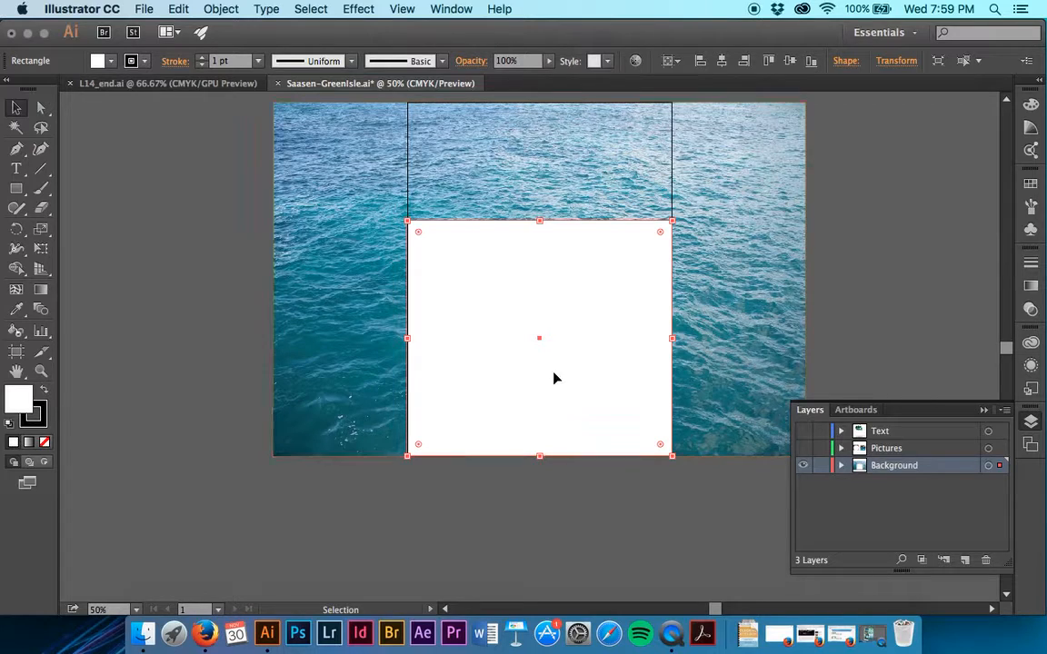
- Select the water image together with the white rectangle, make an opacity mask, and check it by disabling and re-enabling the mask
scroll(557, 348, up, 3)
shift+click(570, 248)
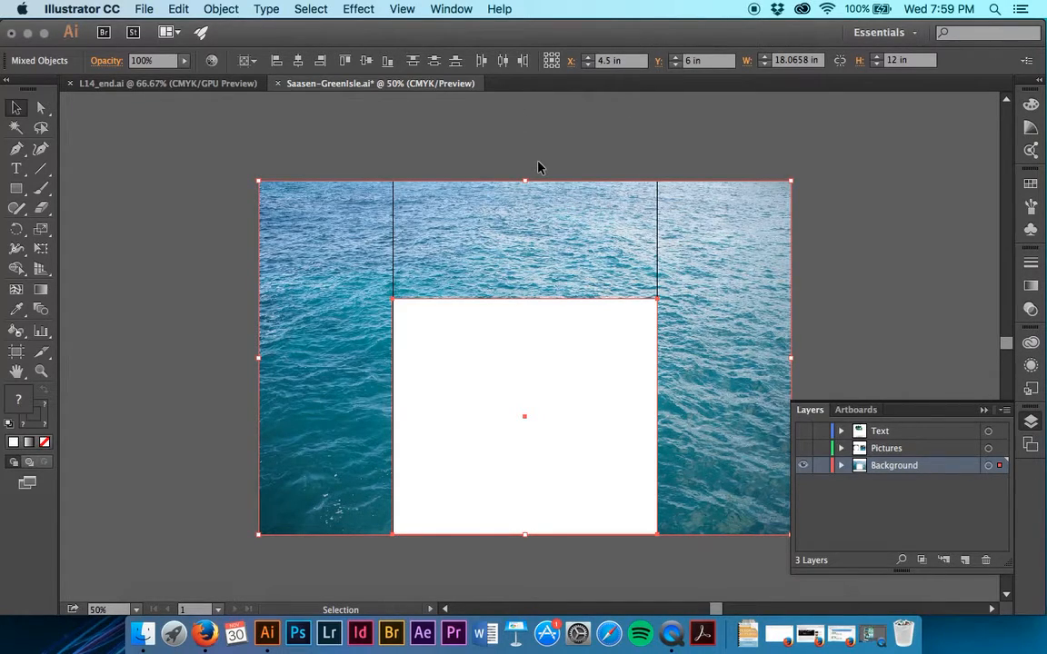
click(1030, 311)
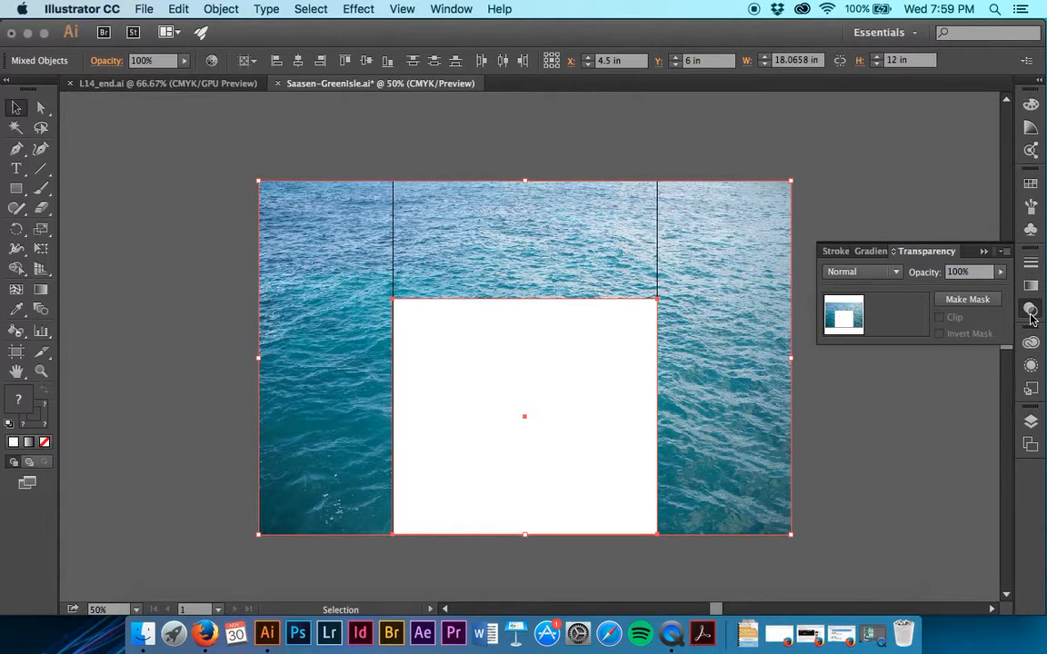
click(965, 302)
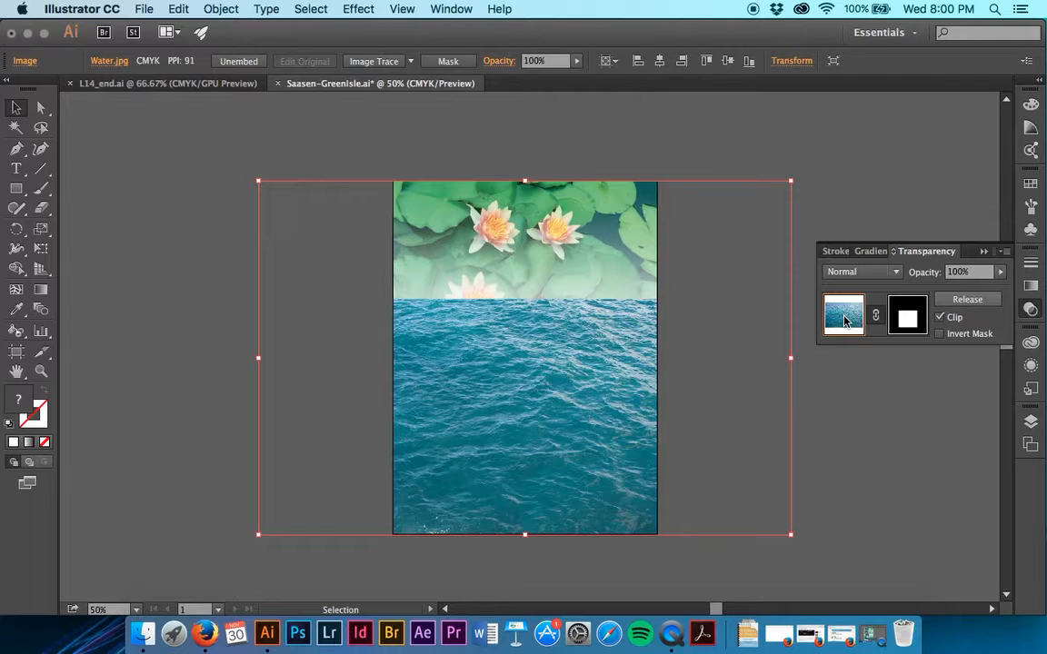
shift+click(901, 316)
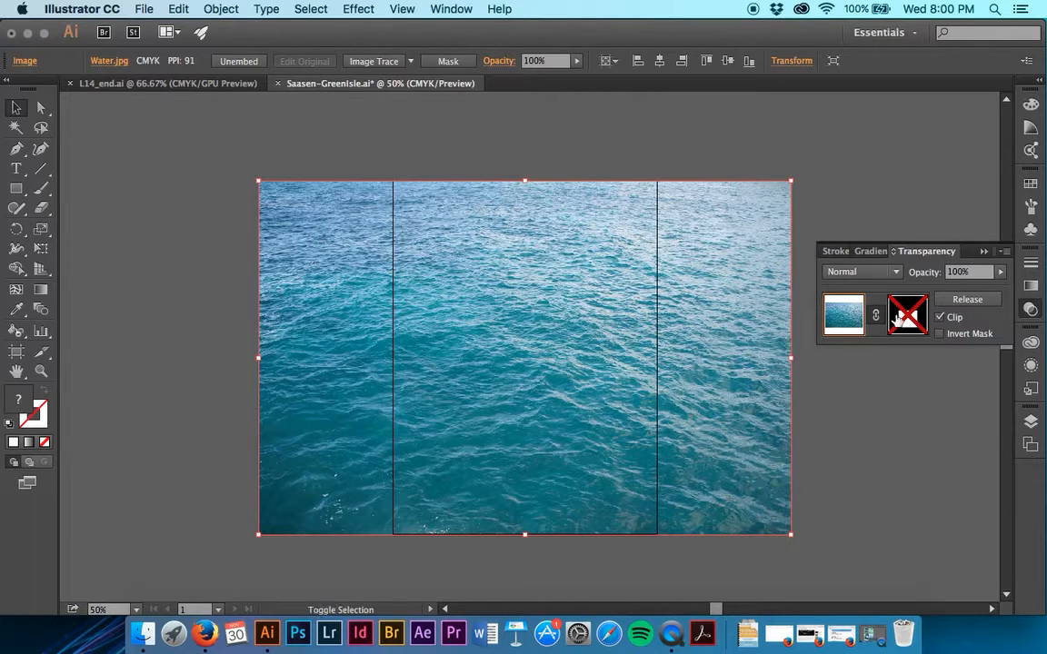
shift+click(898, 318)
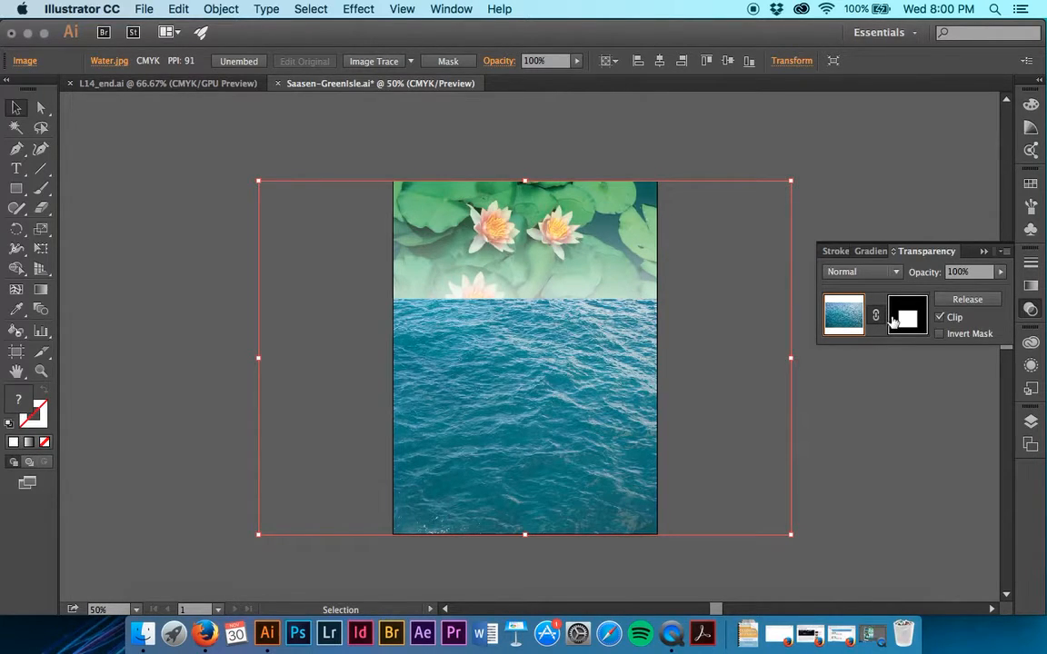
- Switch to editing the water image's opacity mask and inspect the mask's contents in the layer list
click(892, 319)
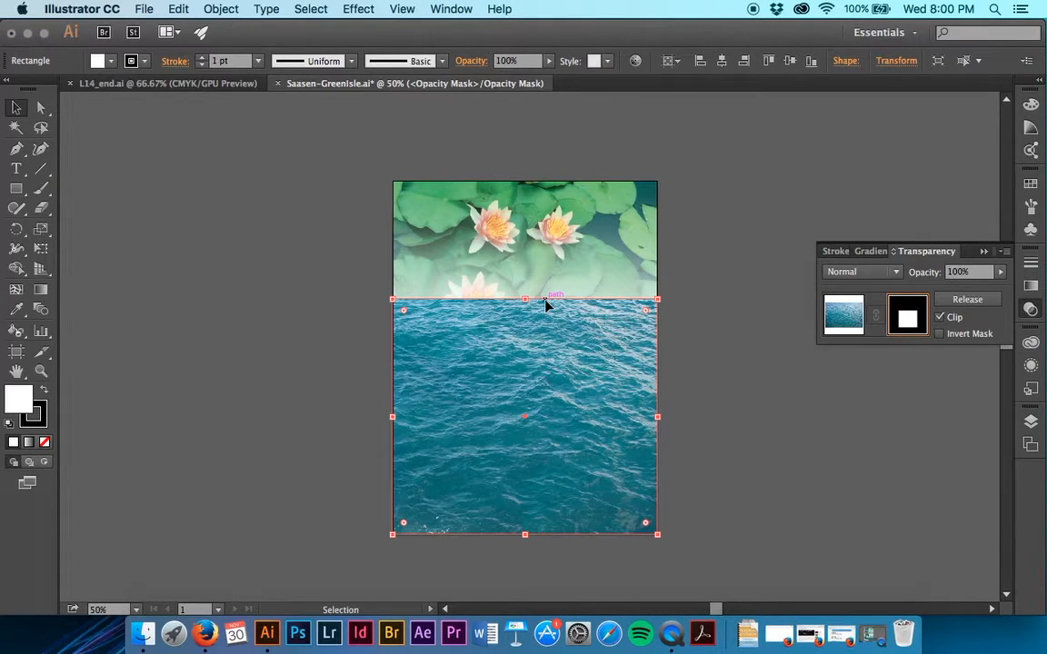
click(1030, 445)
click(1031, 421)
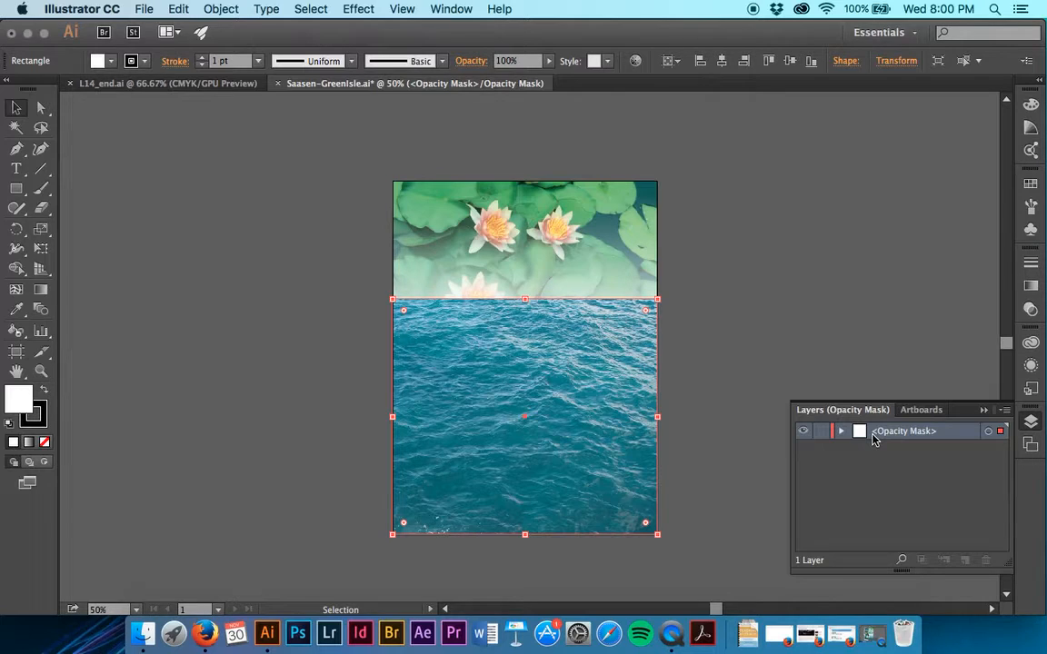
click(841, 432)
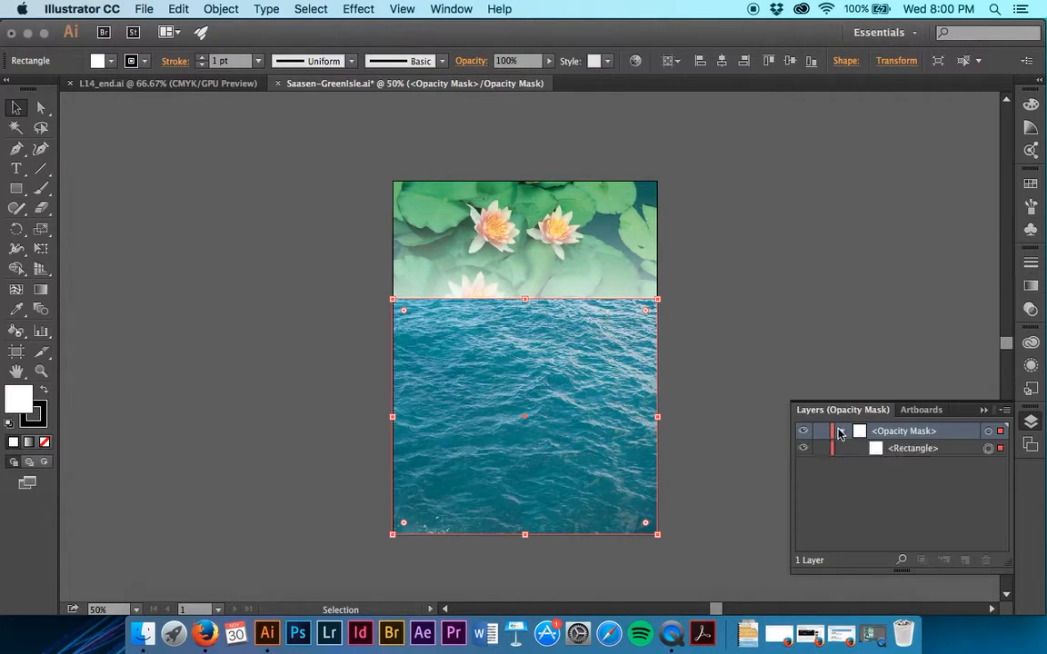
click(841, 431)
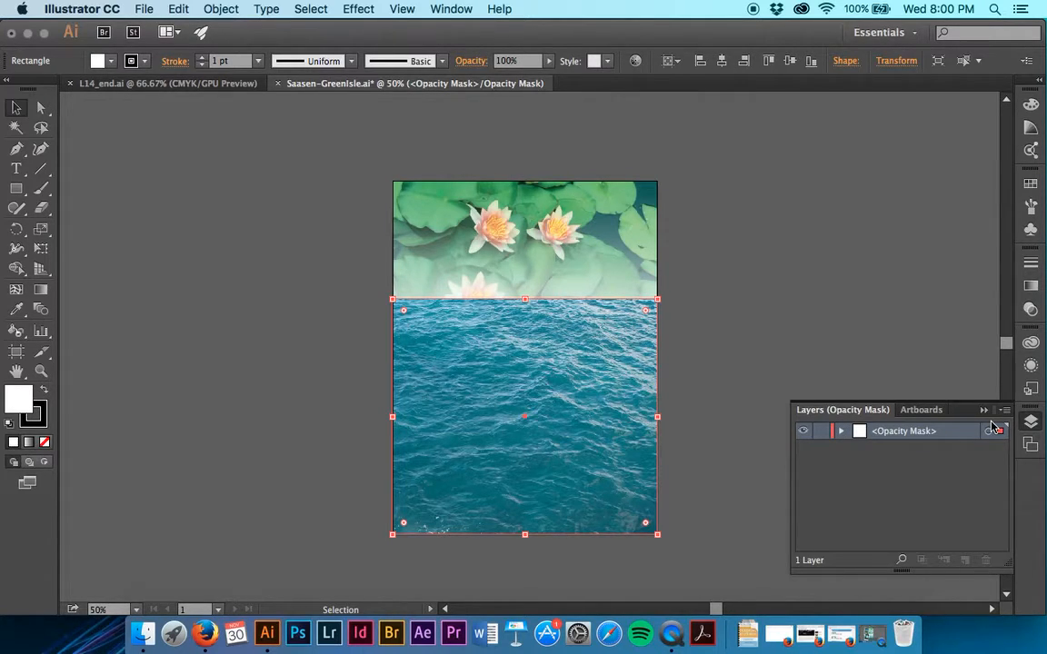
- Fill the mask rectangle with the white-to-black gradient swatch, keeping the gradient on the fill rather than the stroke
click(110, 64)
click(14, 123)
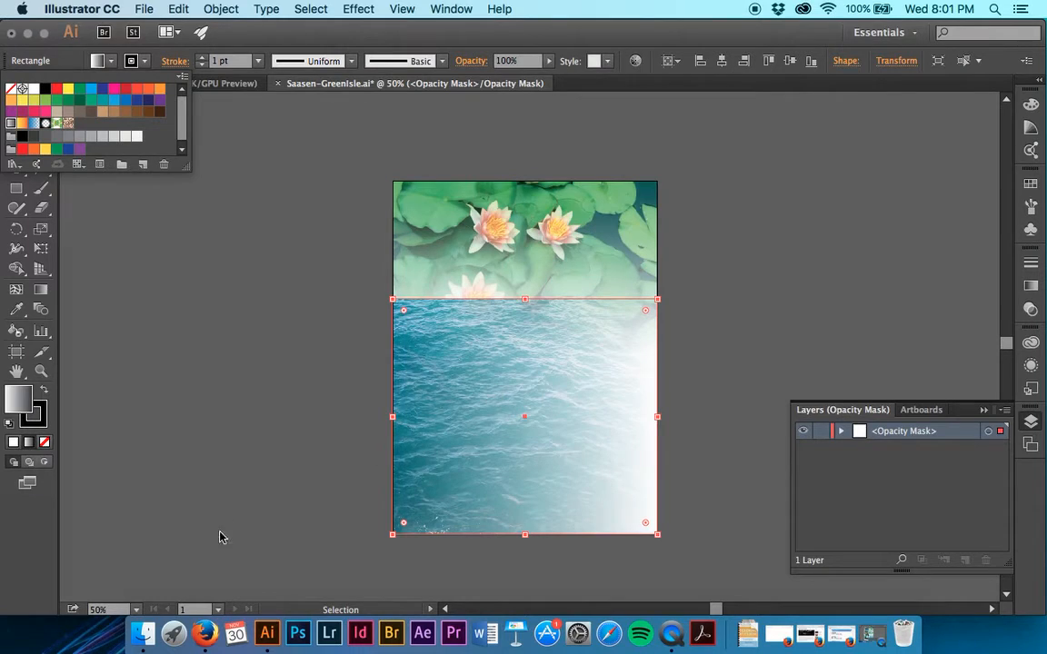
click(47, 393)
click(46, 393)
click(46, 393)
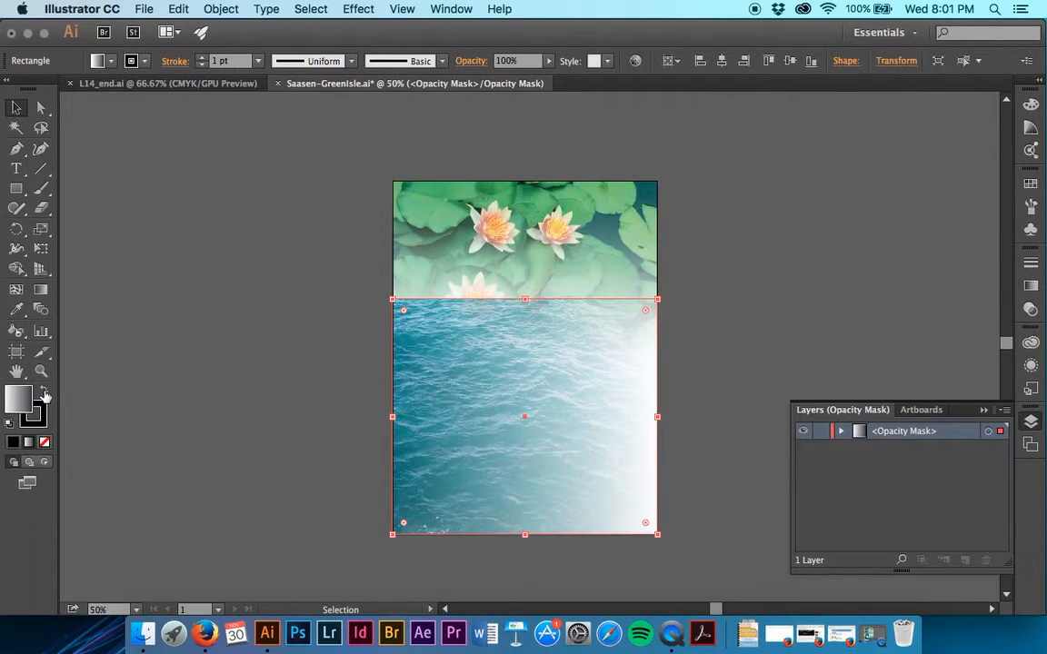
- Redirect the mask's gradient vertically with the Gradient tool, from near the poster's bottom edge up to the two upper water lilies
click(37, 296)
mouse_move(603, 420)
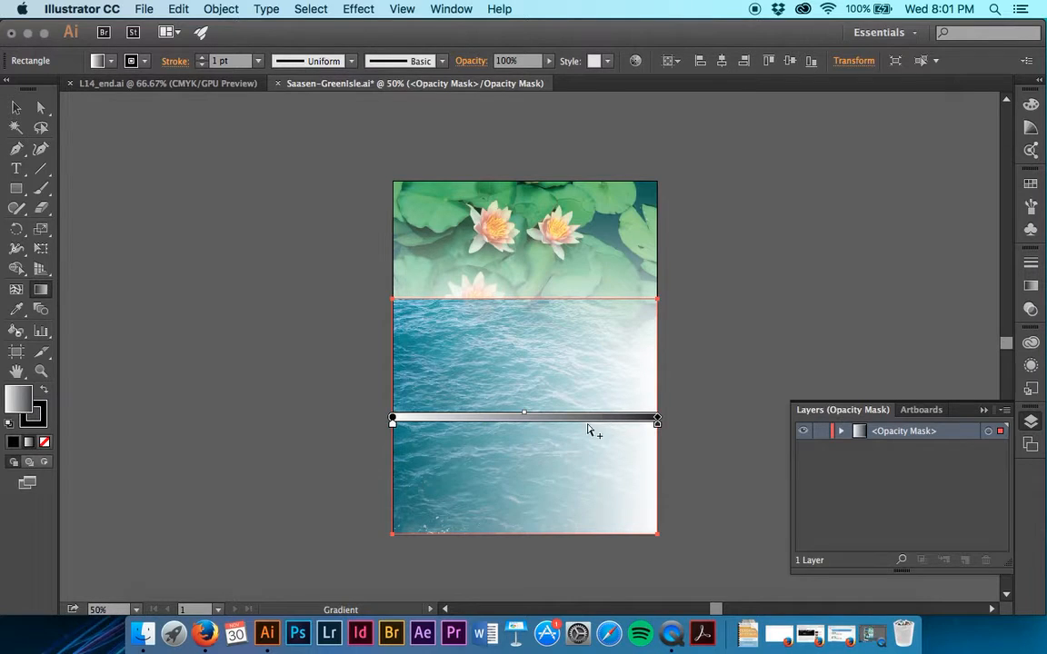
drag(519, 510, 518, 327)
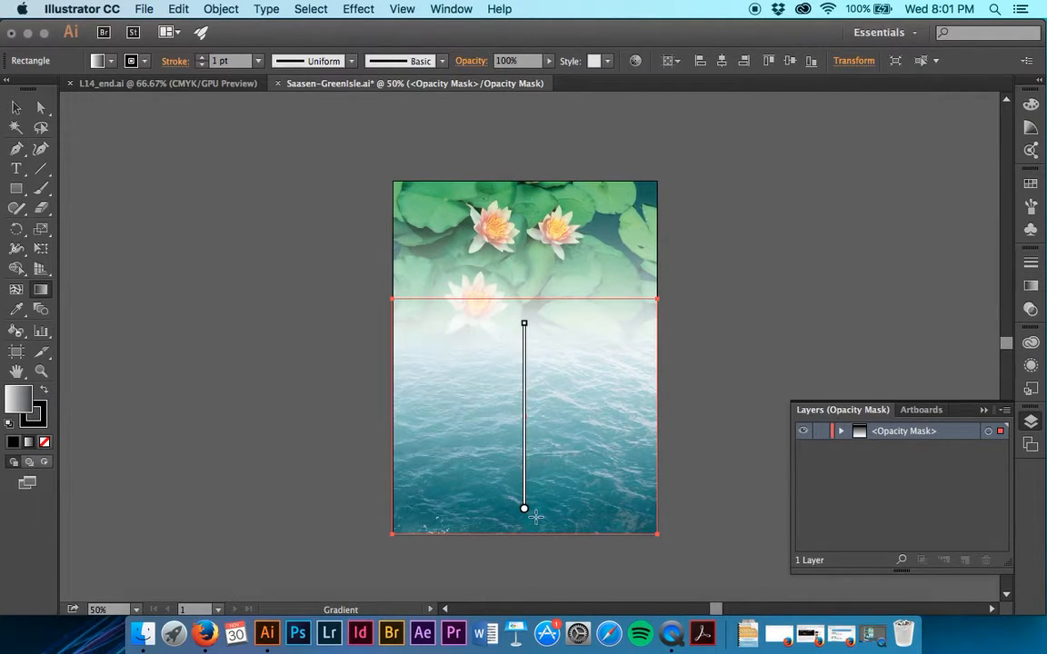
drag(524, 514, 526, 238)
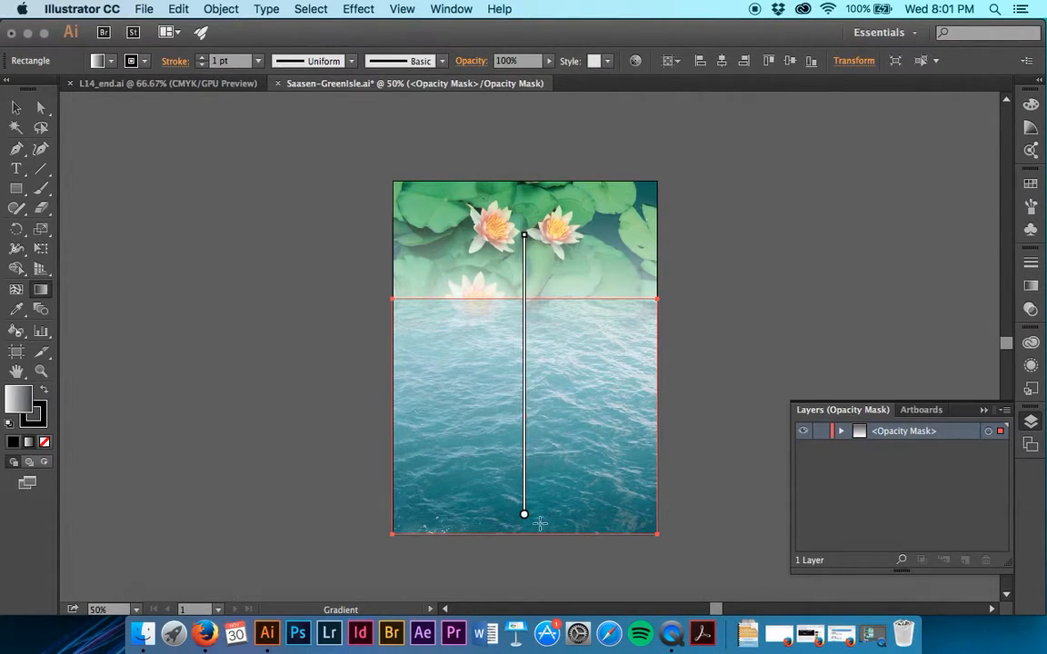
- Shorten the mask gradient to run from near the poster's bottom edge up to the mask rectangle's upper edge, and return to editing the artwork
drag(534, 524, 524, 305)
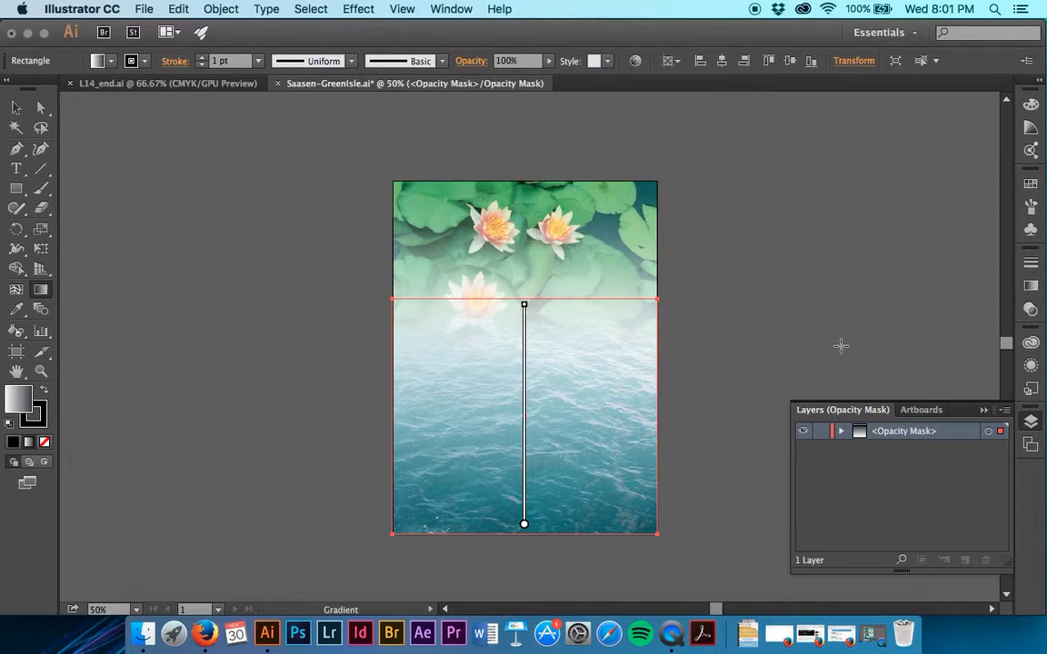
click(1032, 308)
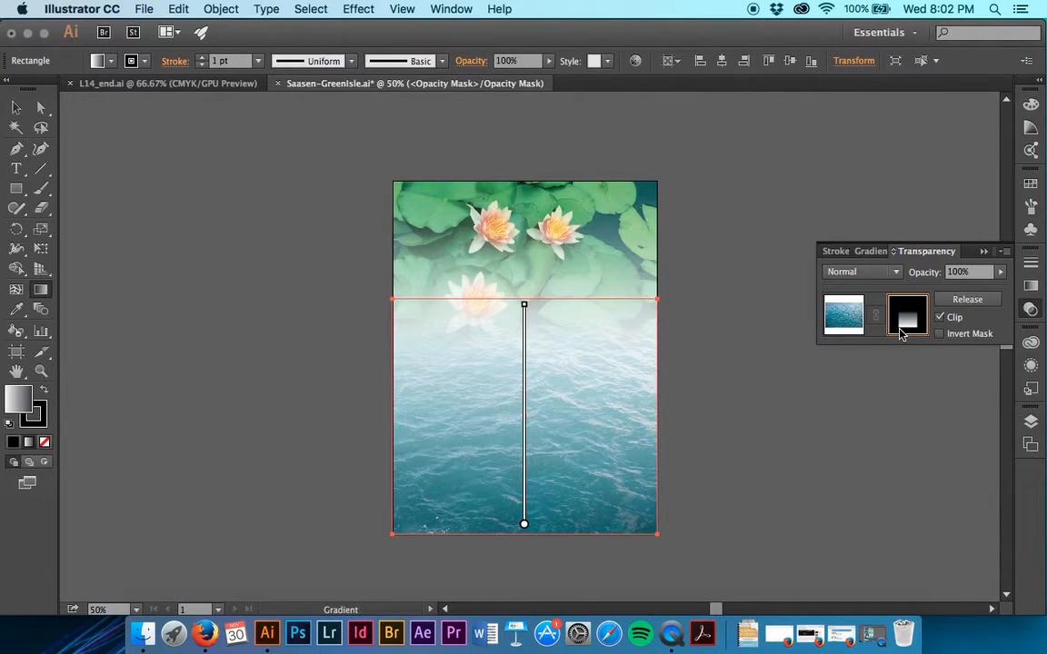
click(839, 325)
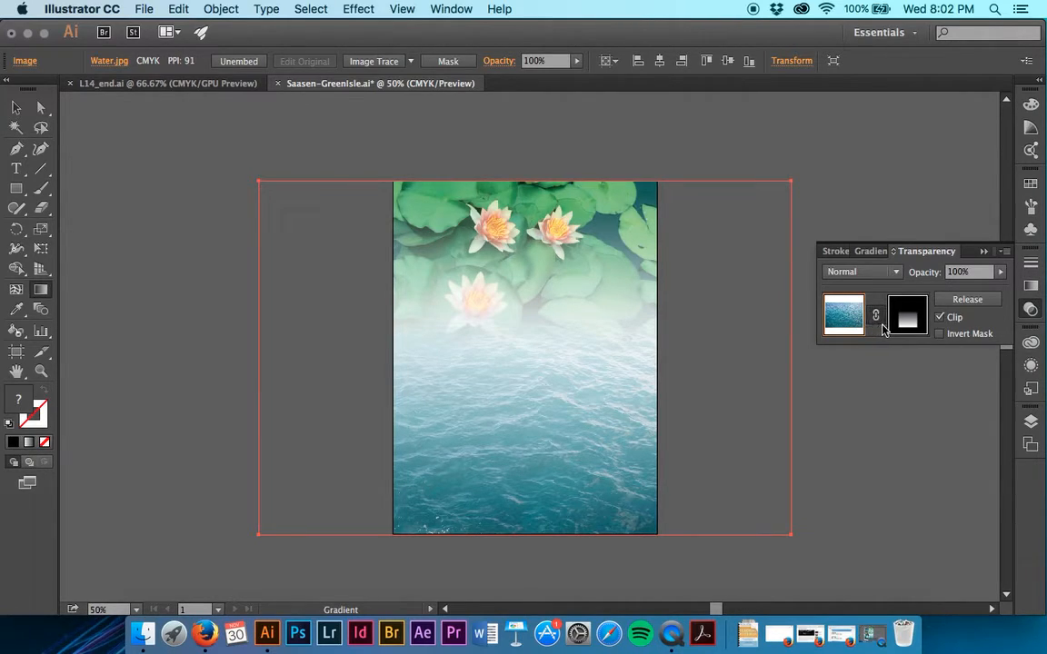
- Unlink the opacity mask from the water image, move only the image down within the fade, and link the mask again
click(877, 322)
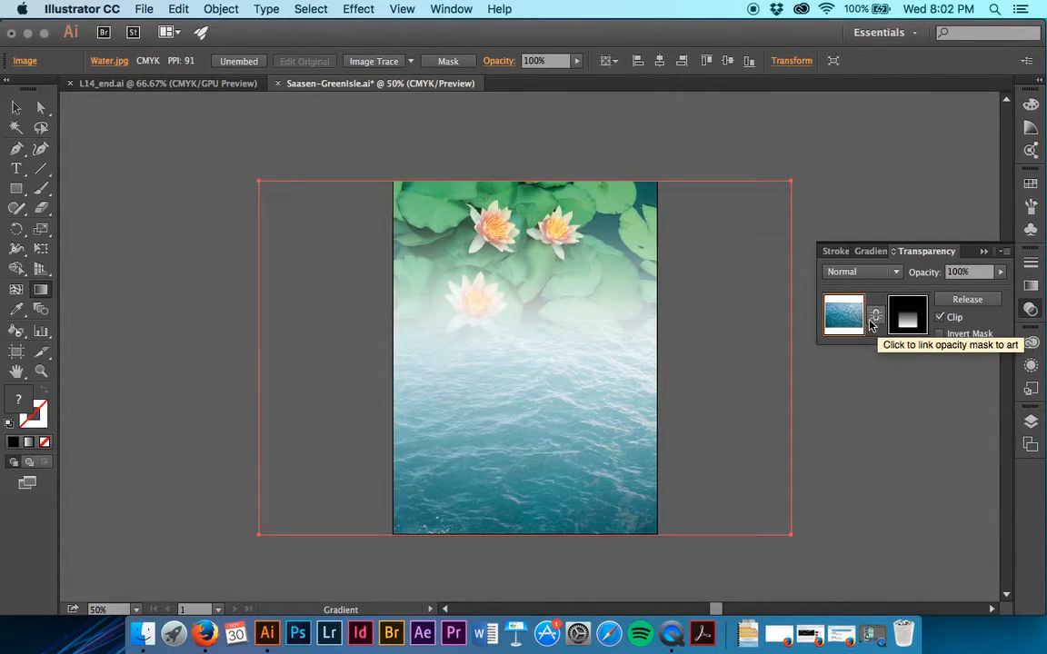
key(v)
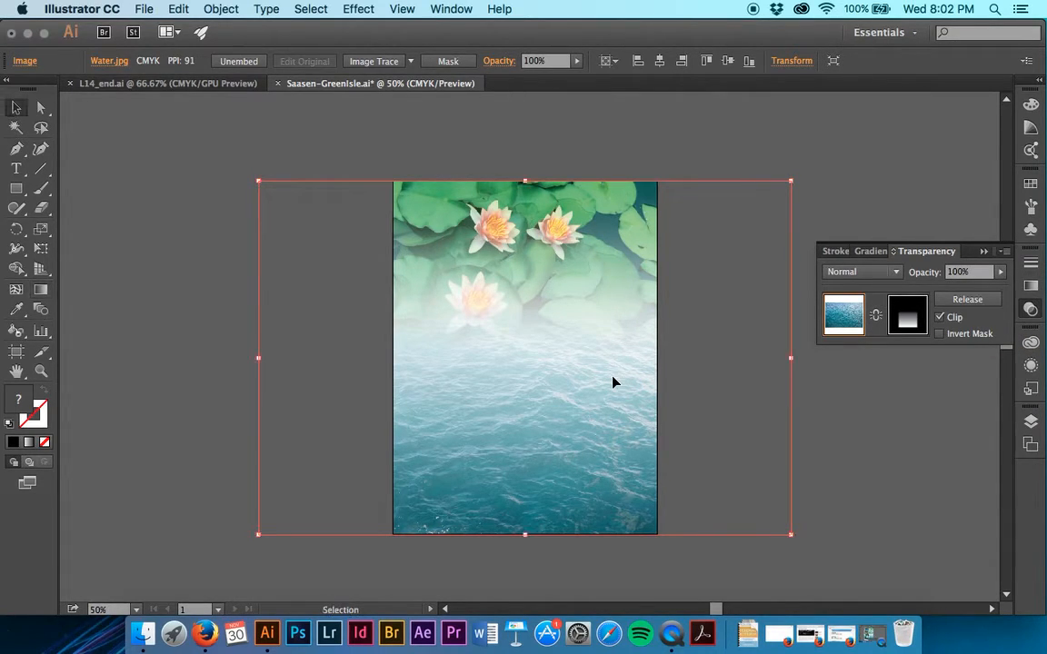
drag(606, 397, 585, 435)
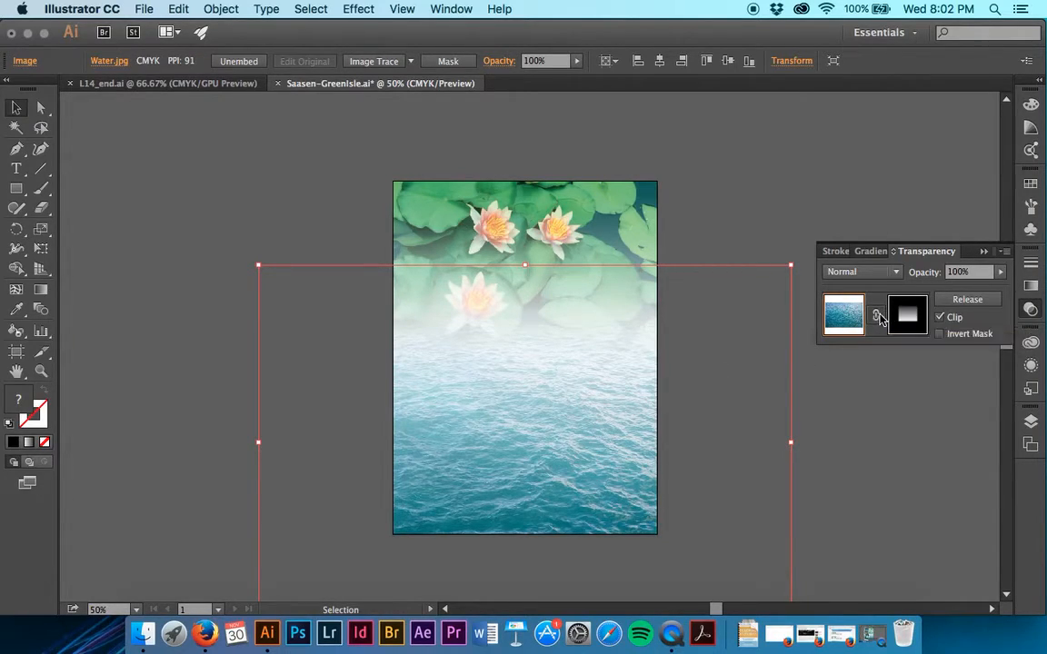
- Try moving the water image up slightly together with its linked mask, and undo the move
drag(603, 472, 601, 451)
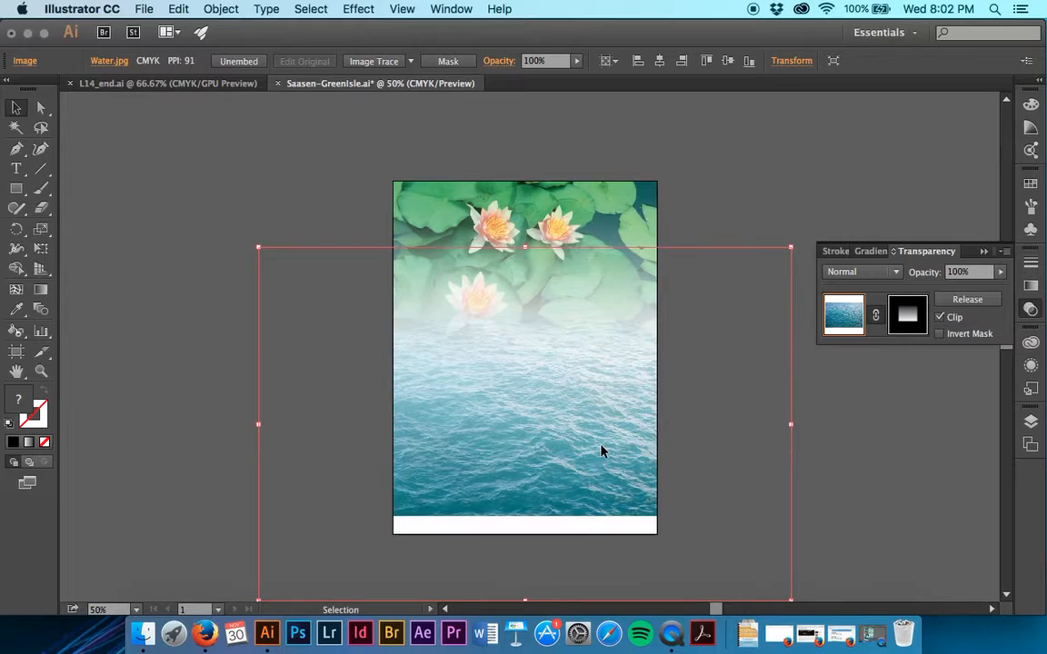
key(super+z)
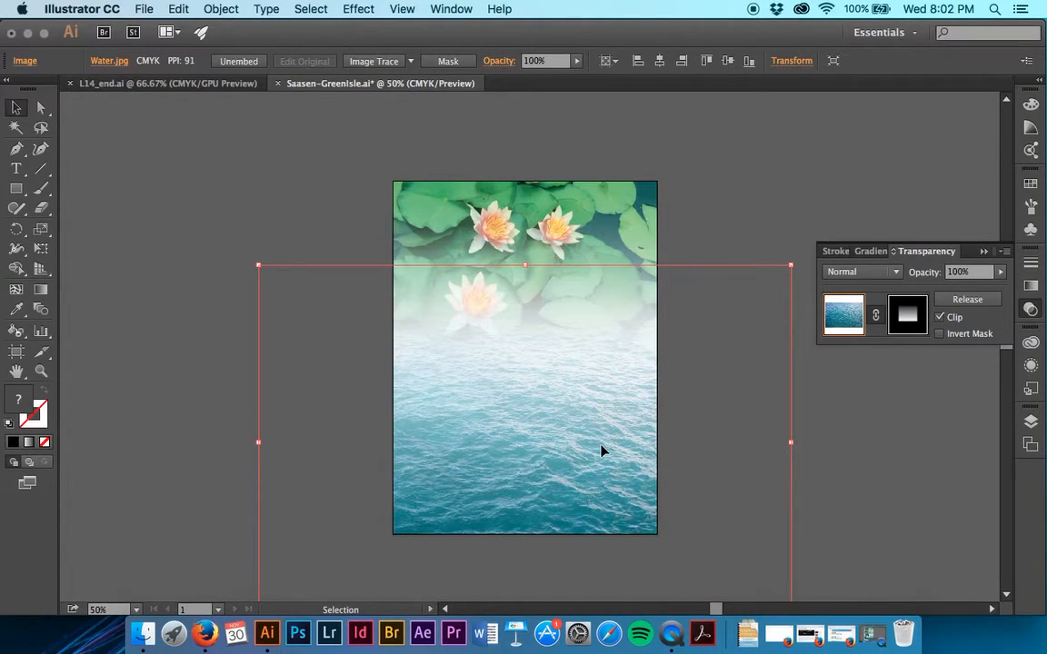
click(216, 9)
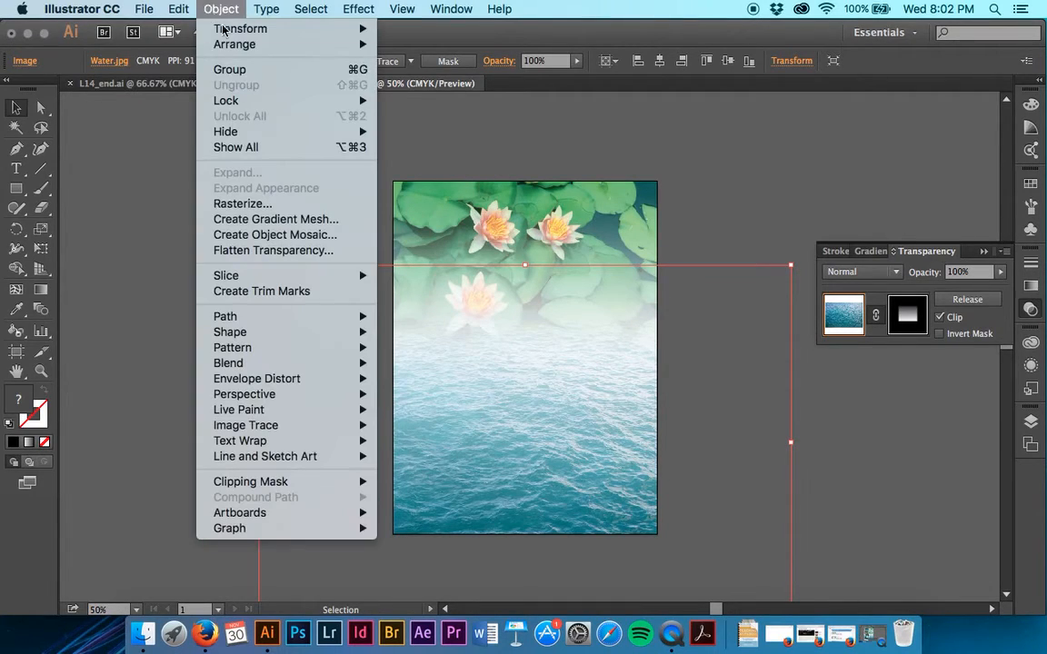
mouse_move(223, 44)
click(432, 92)
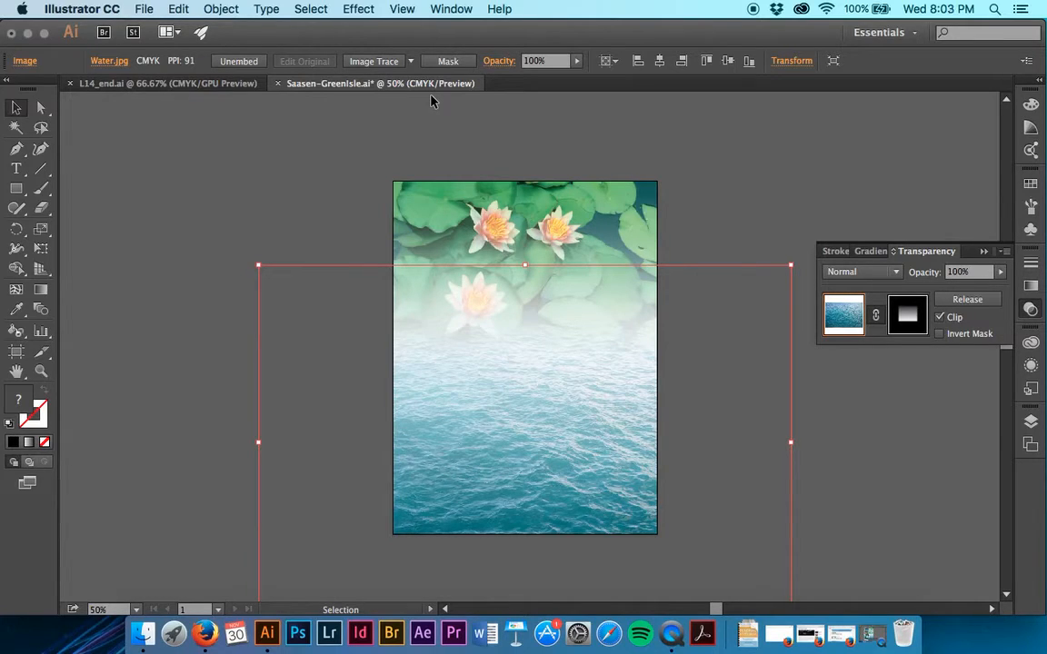
- Deselect the water image and save the poster document
click(727, 165)
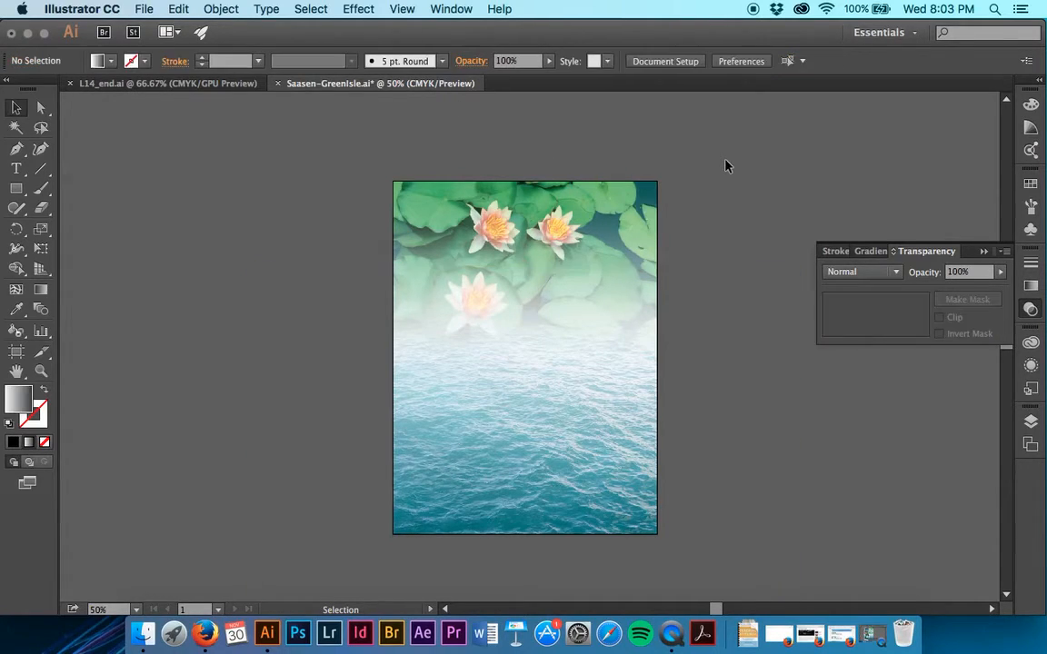
key(a)
key(super+s)
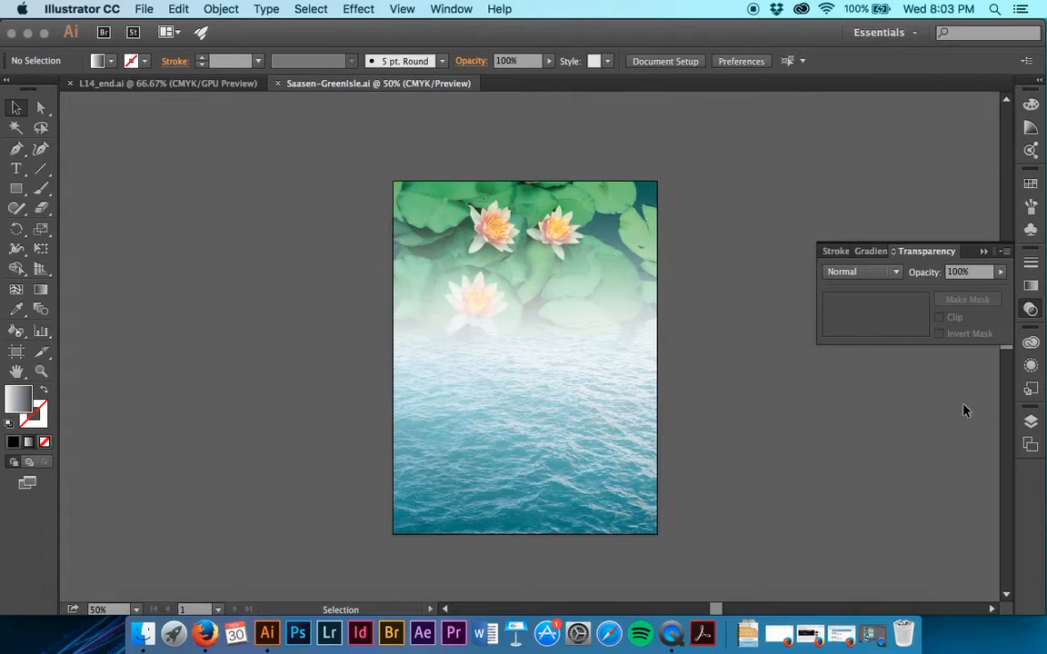
- Show the hidden Text and Pictures layers
click(1031, 421)
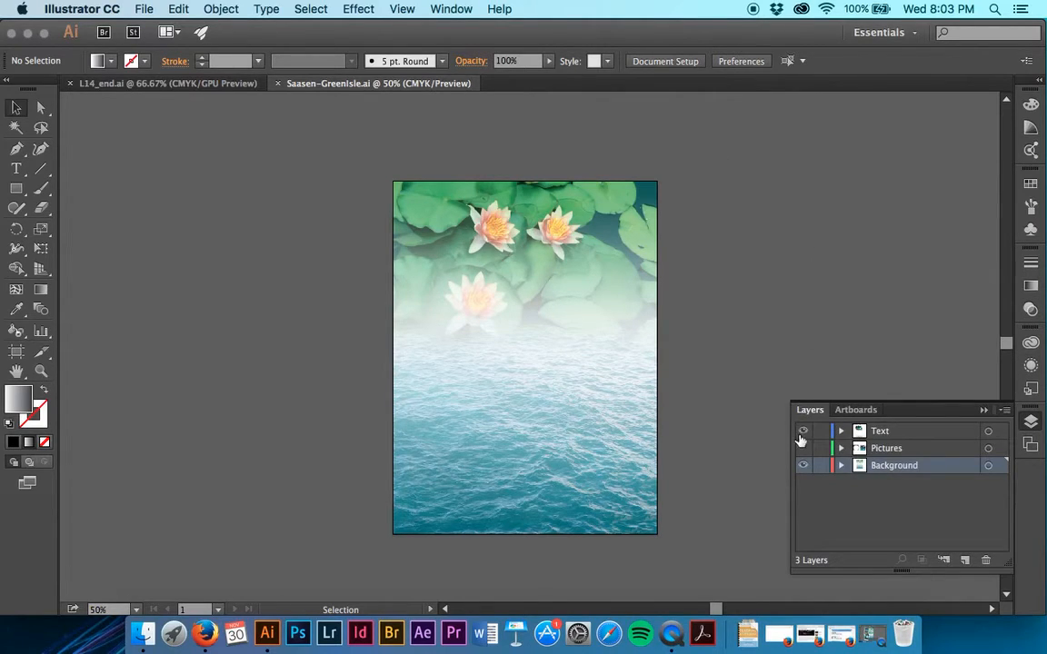
click(802, 430)
click(802, 448)
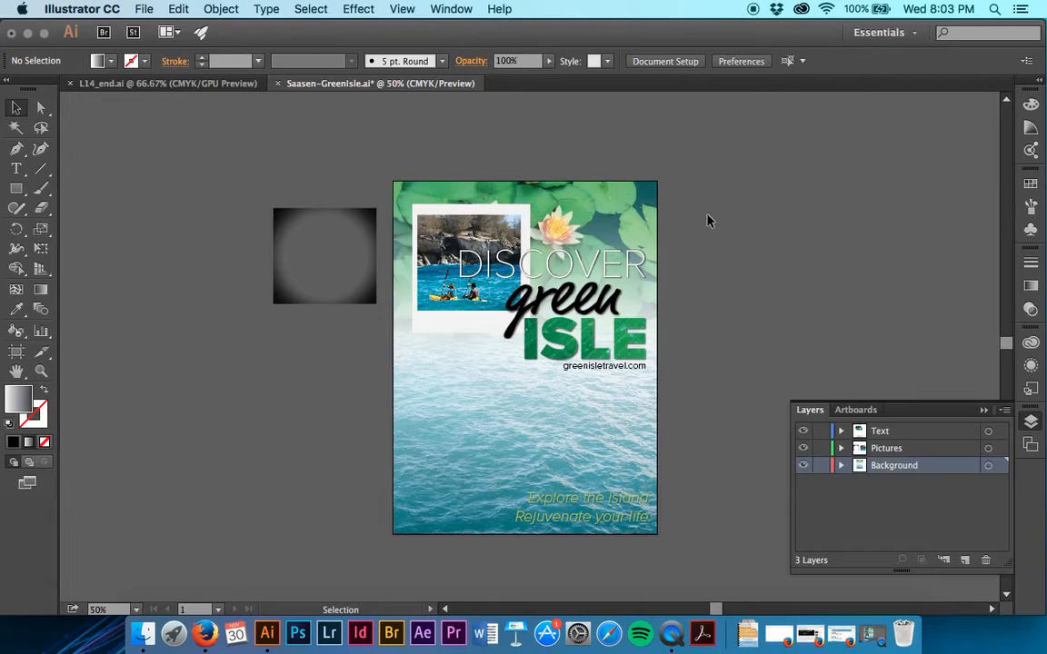
- Recolor the word "green" with the Eyedropper, trying lily pad greens and the flower's orange before settling on green from the pad above the photo
click(577, 310)
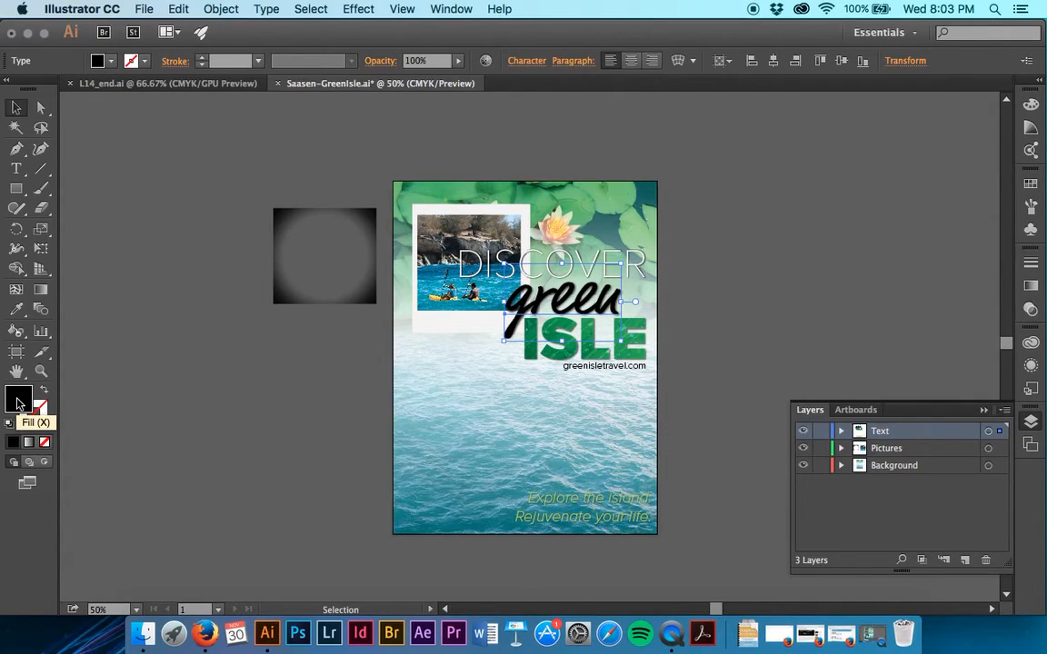
click(13, 312)
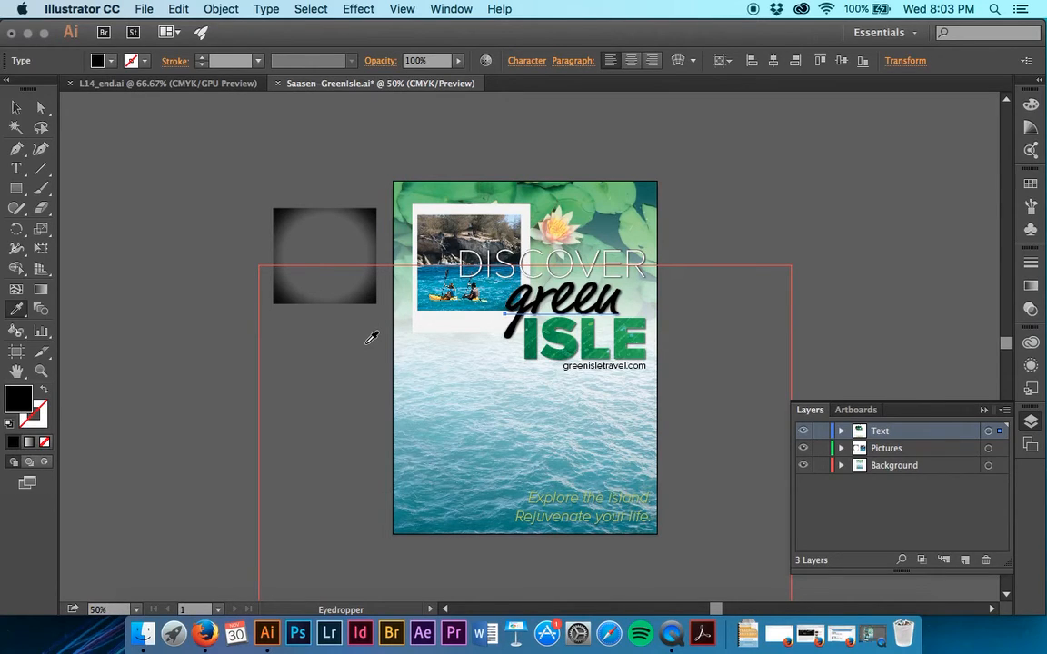
key(super+plus)
key(super+plus)
key(super+plus)
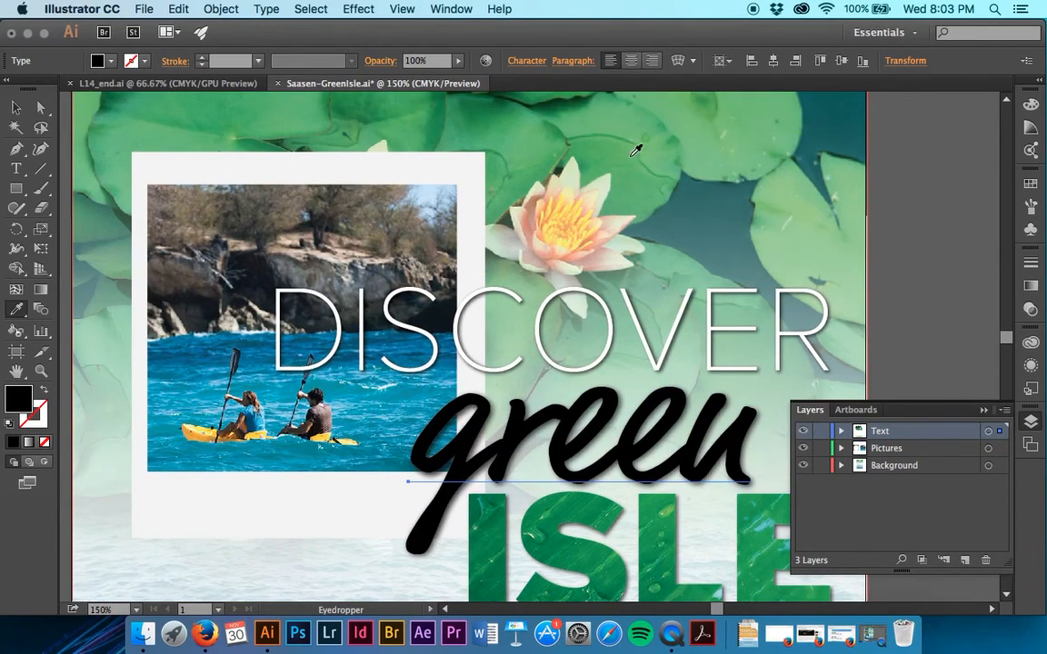
click(625, 161)
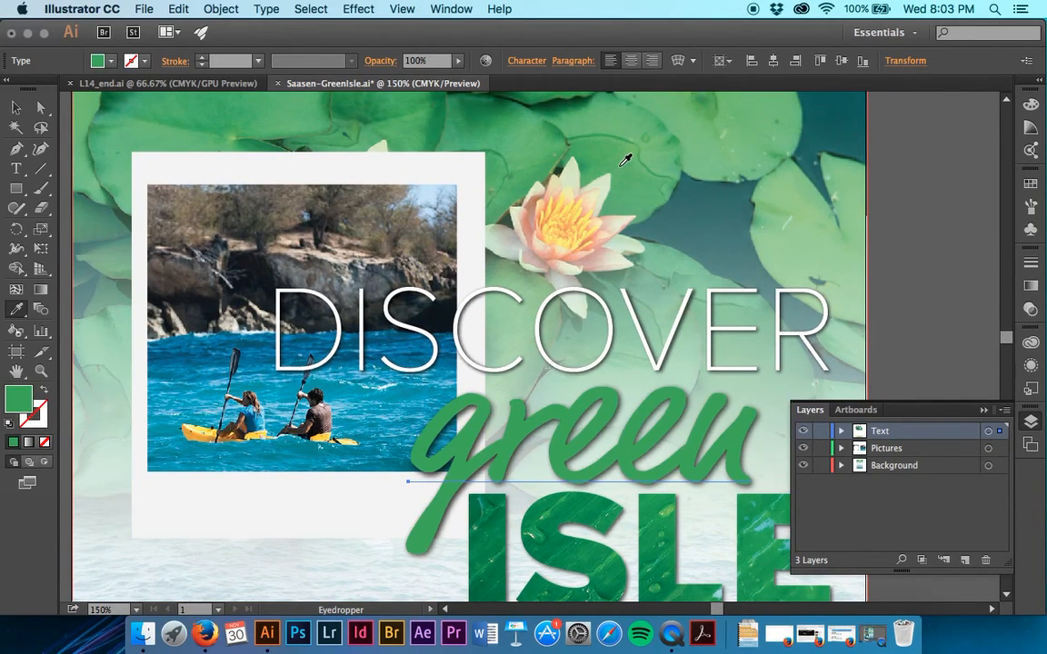
click(716, 104)
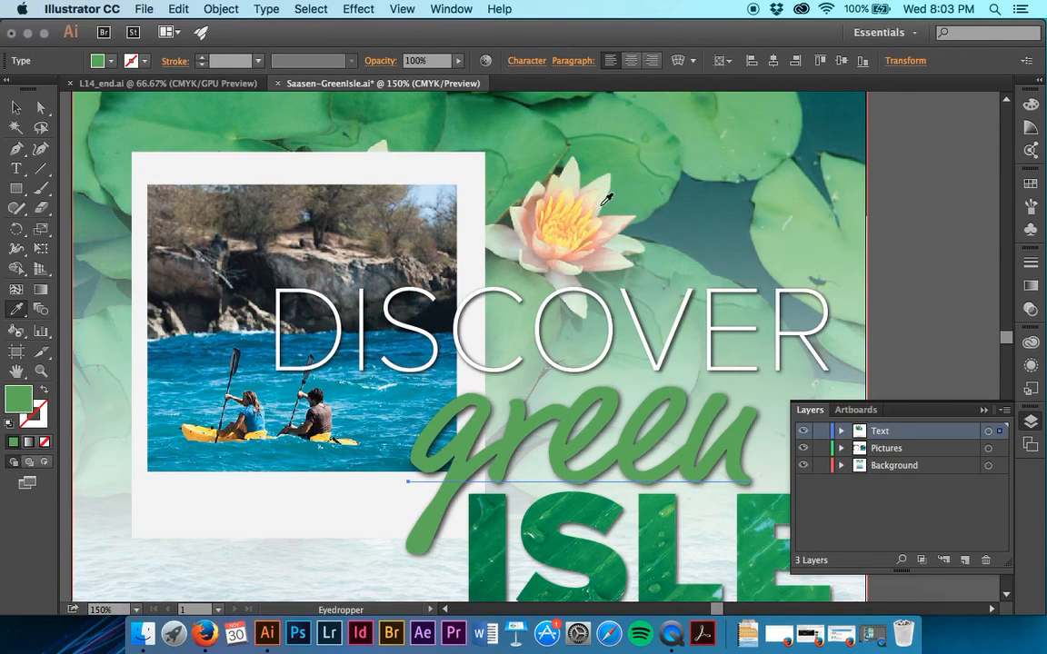
click(554, 217)
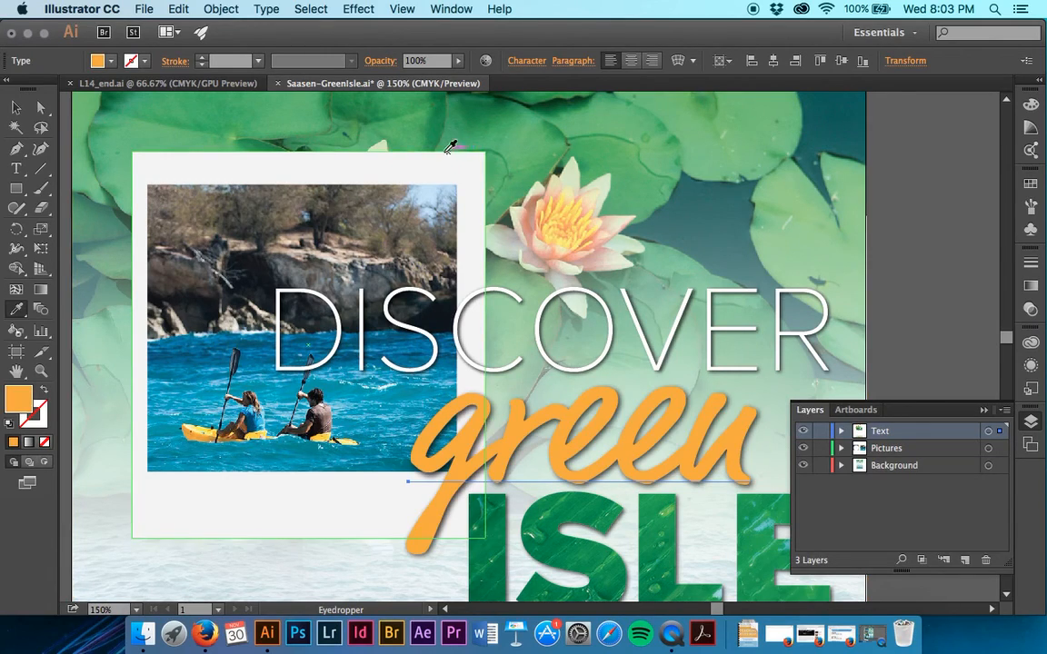
click(430, 125)
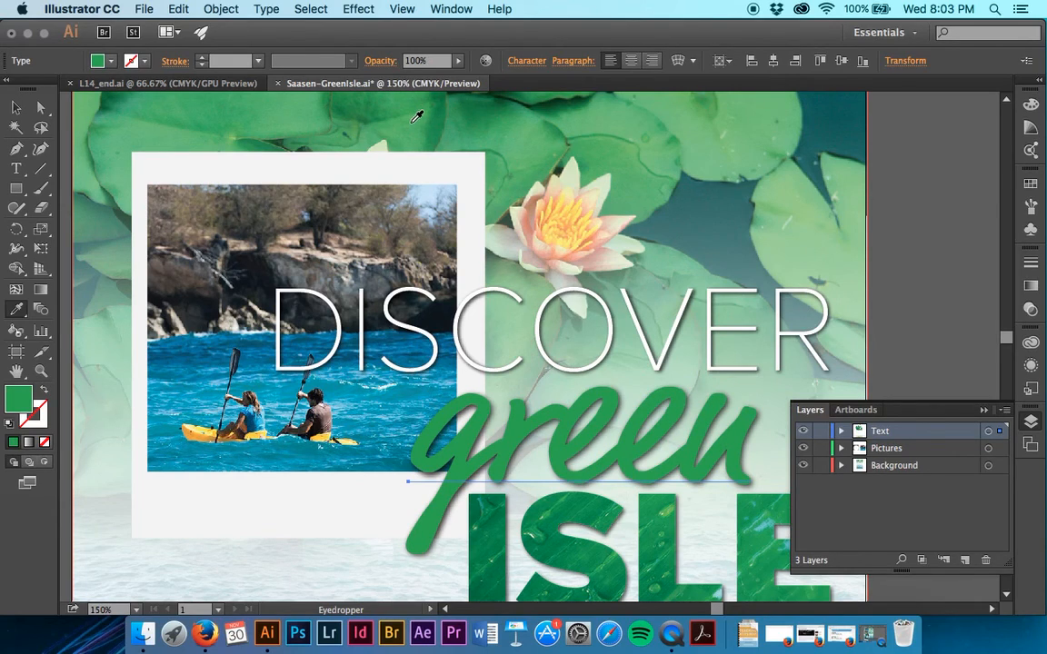
click(423, 112)
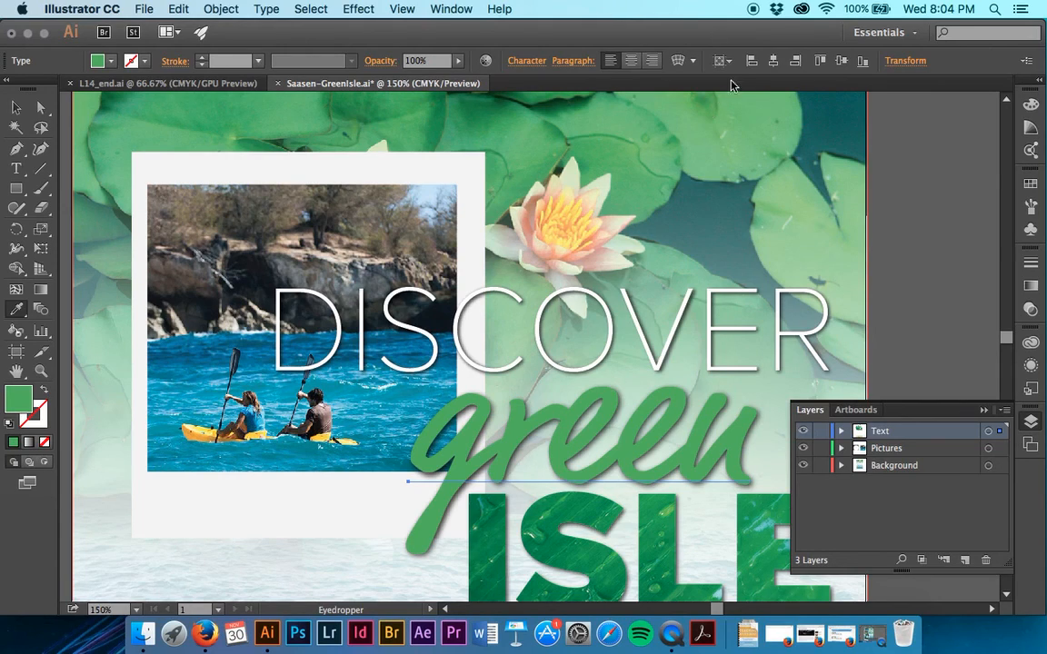
key(v)
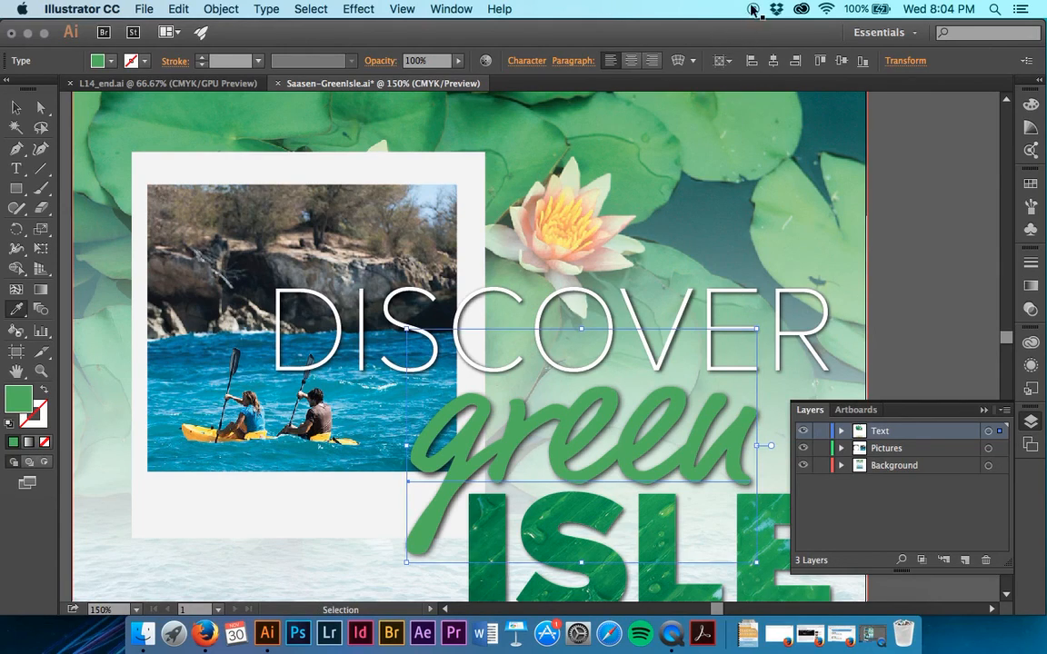